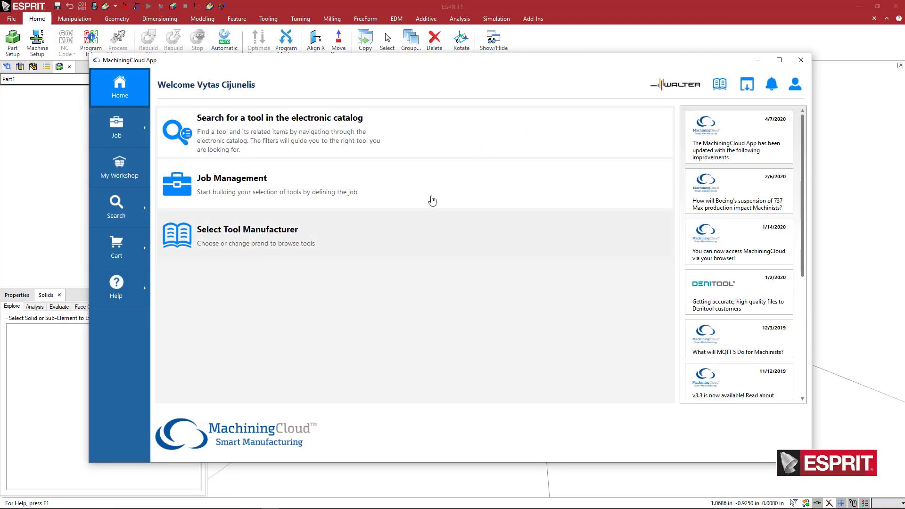
Step: Choose Walter as the tool manufacturer and browse its turning catalog to the Walter Cut external grooving tools
click(674, 84)
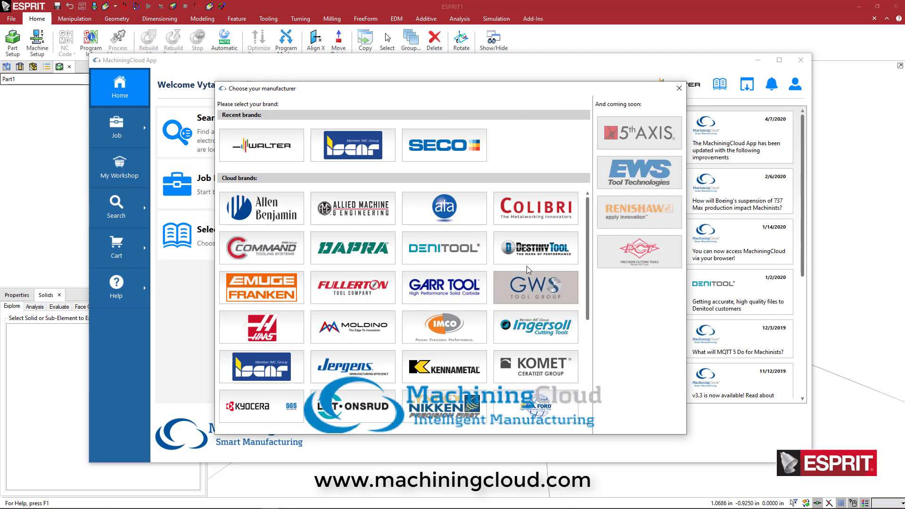
click(283, 149)
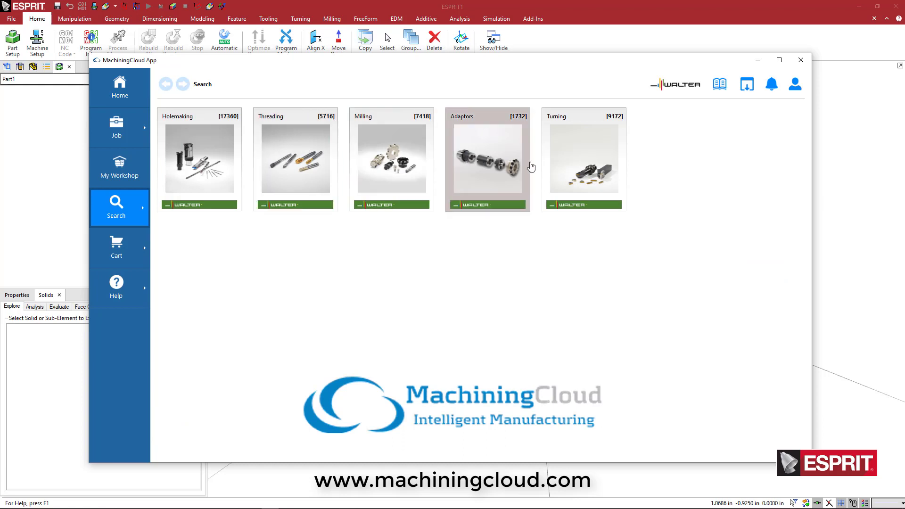
click(583, 167)
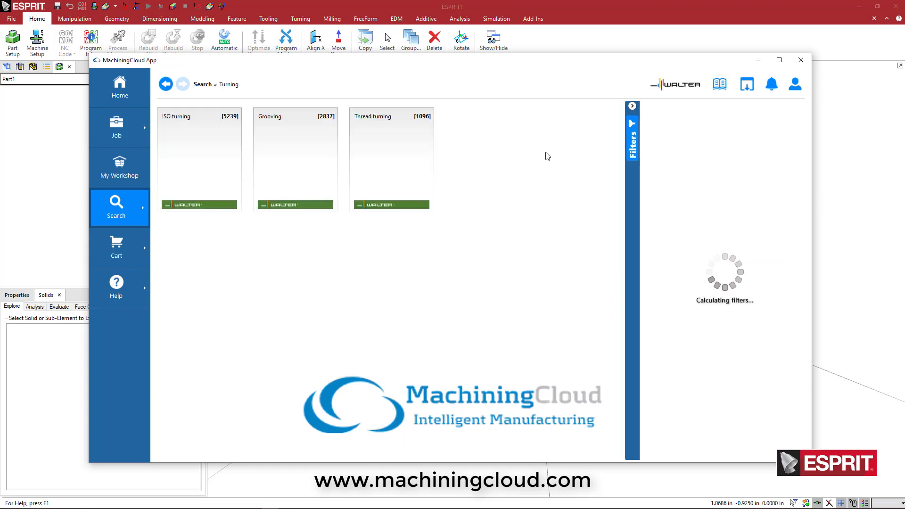
click(303, 172)
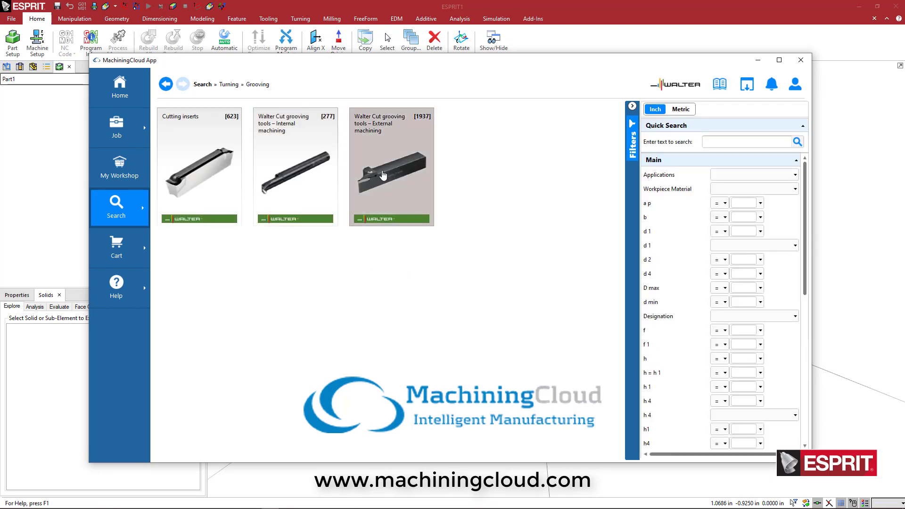
click(382, 175)
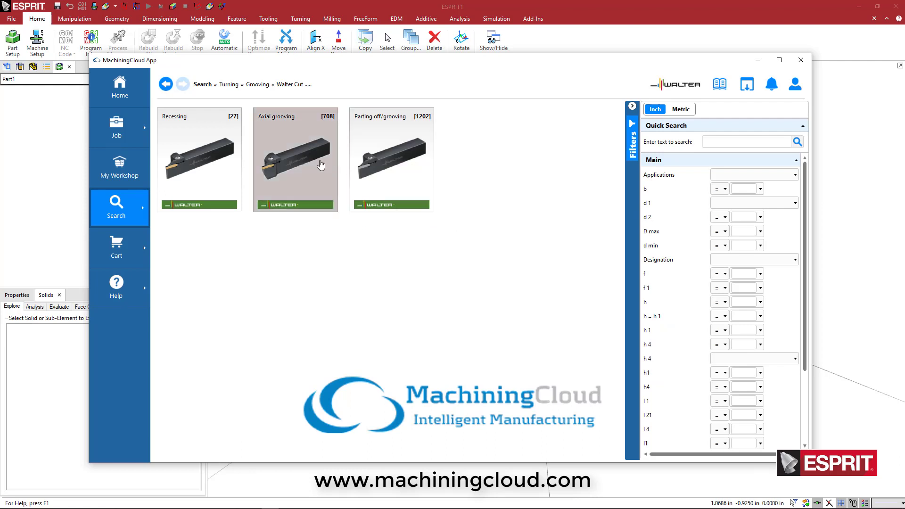
Step: Among the modular Walter Capto axial grooving tools, open the 90° axial family and download the model of NCHE25-C400R-GX24-2-1
click(320, 165)
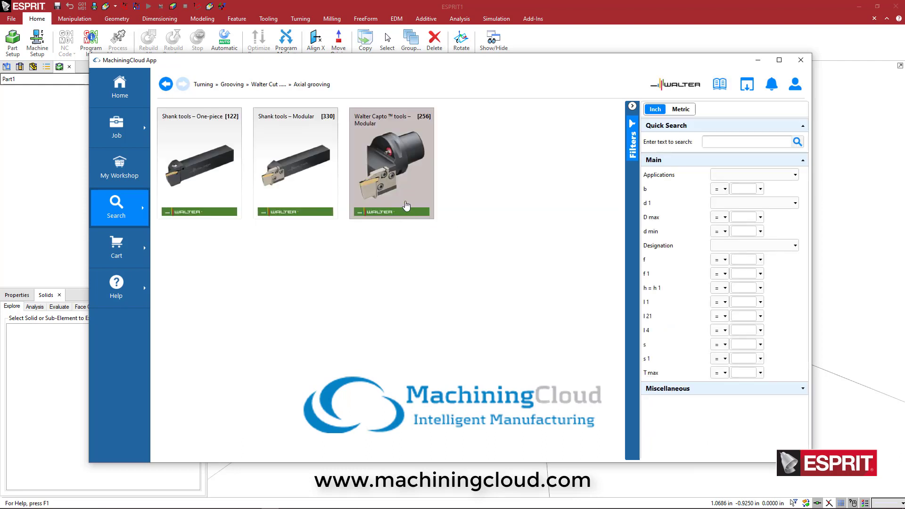
click(399, 170)
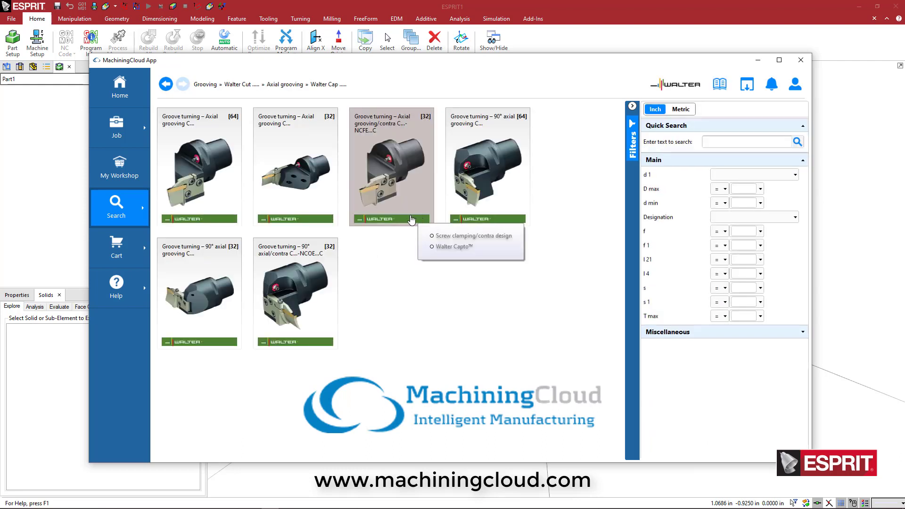
click(481, 175)
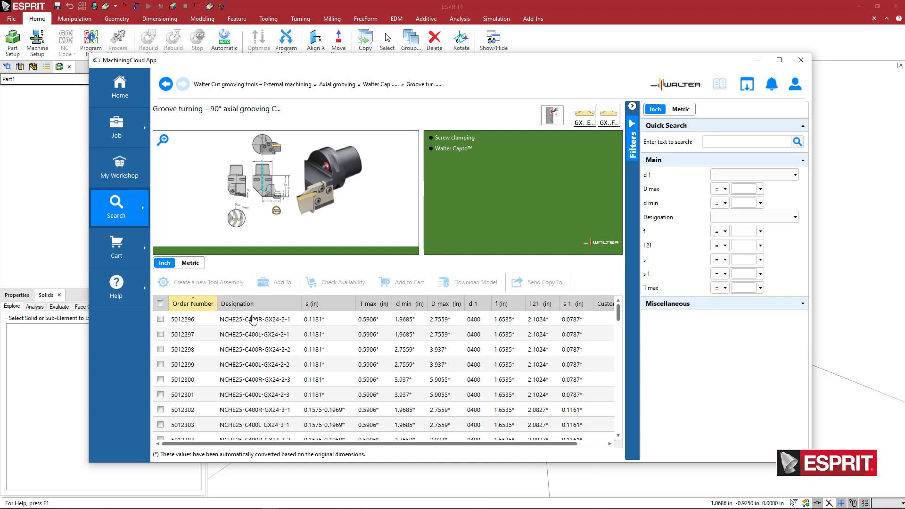
click(159, 319)
click(469, 283)
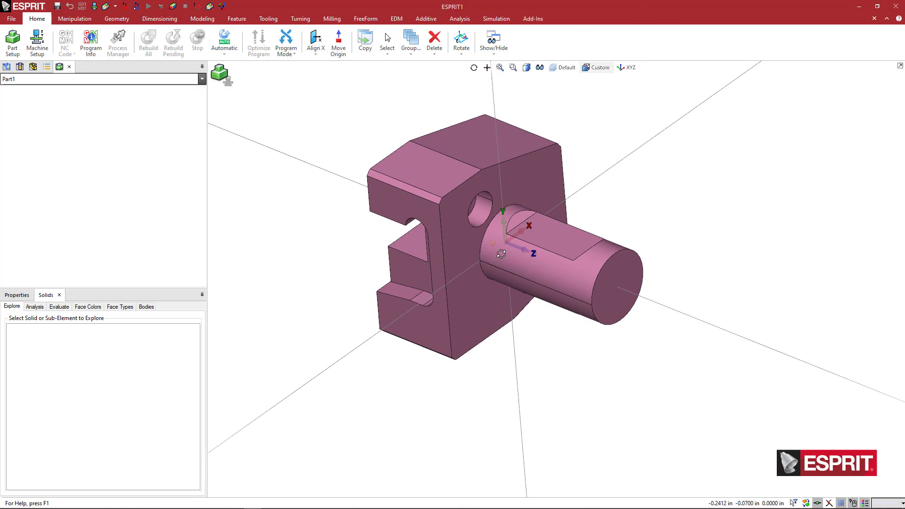
Step: Examine the imported tool holder from several angles, checking its shank and rear flange face against the origin axes
middle_drag(499, 253, 476, 256)
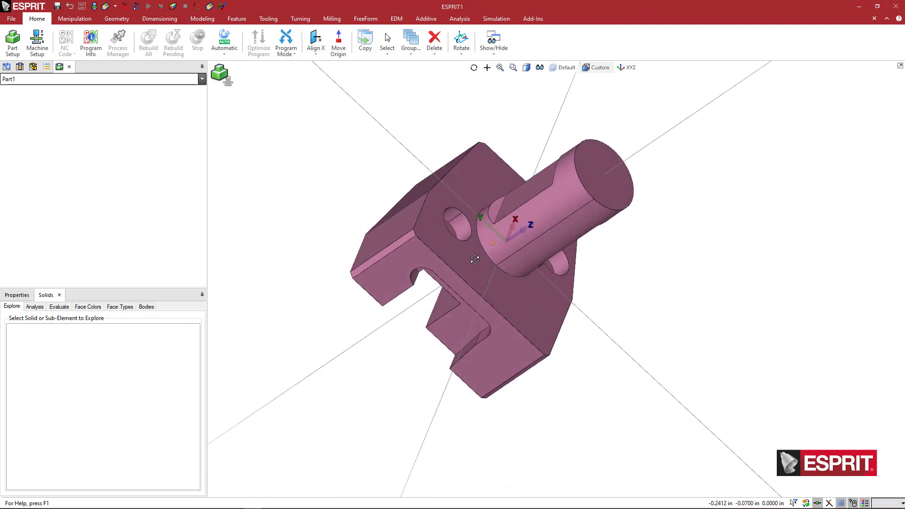
middle_drag(553, 273, 556, 286)
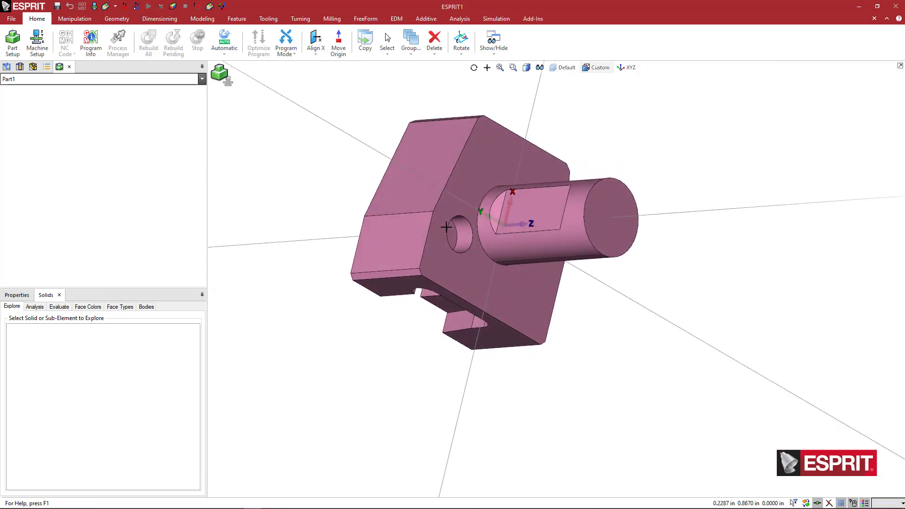
scroll(513, 230, up, 3)
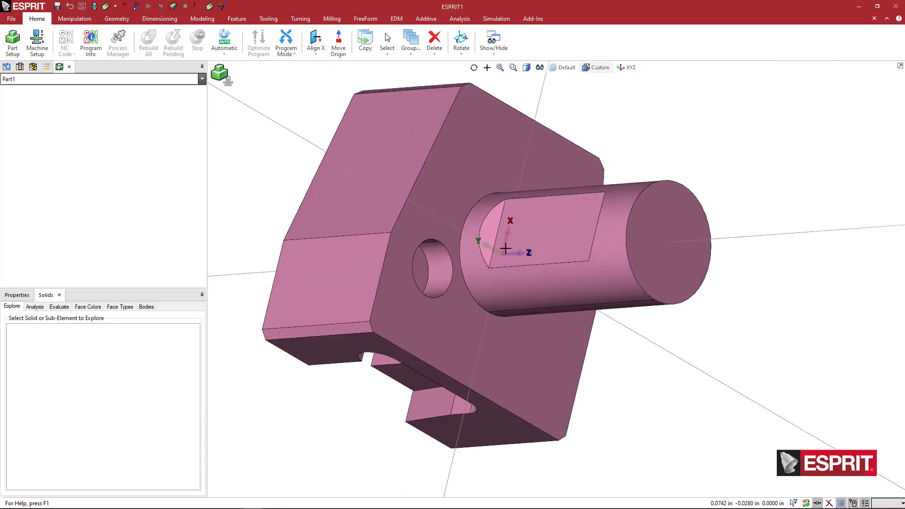
middle_drag(513, 257, 513, 257)
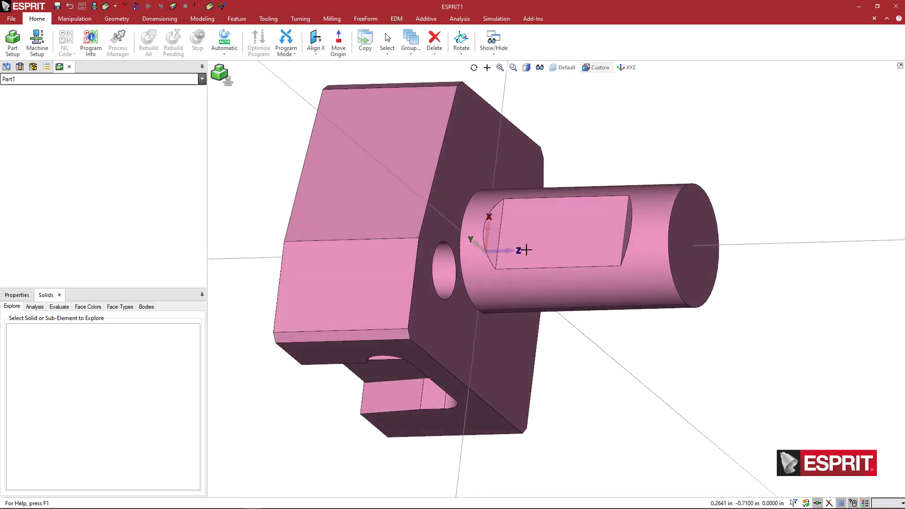
middle_drag(521, 250, 521, 258)
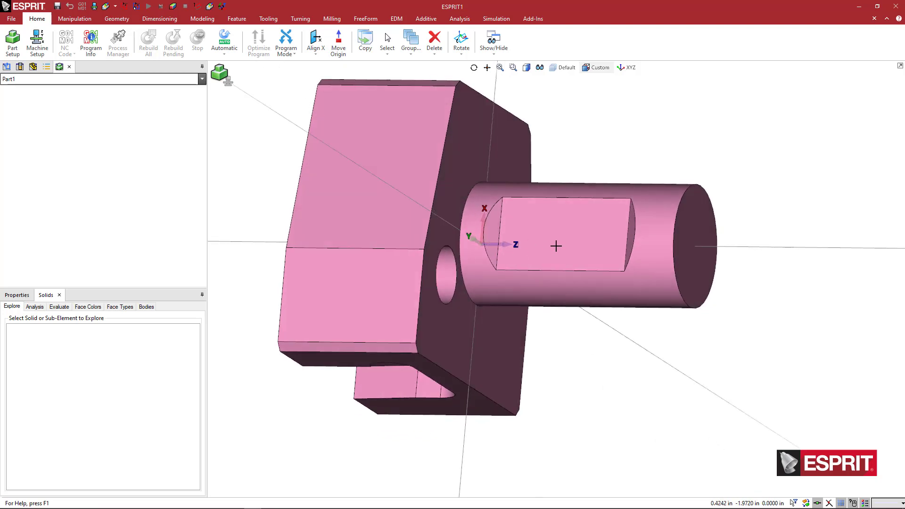
middle_drag(554, 245, 542, 238)
click(440, 317)
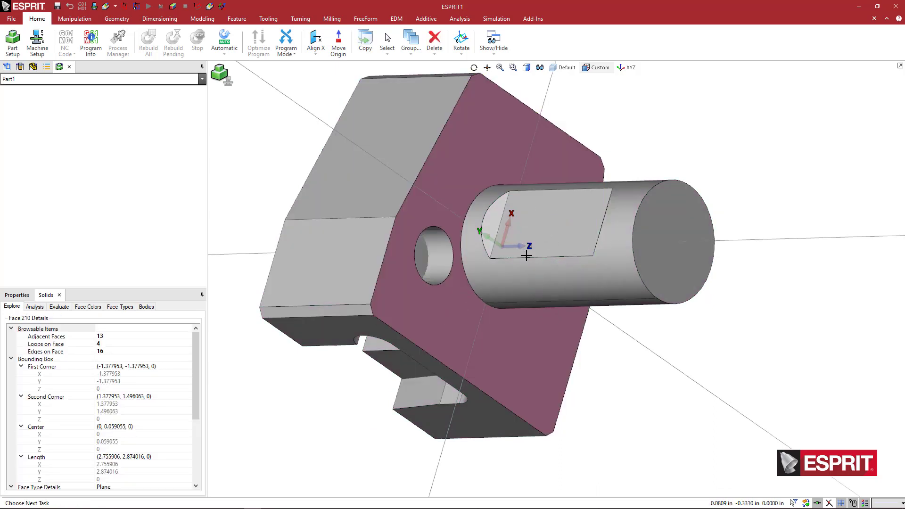
middle_drag(526, 255, 541, 269)
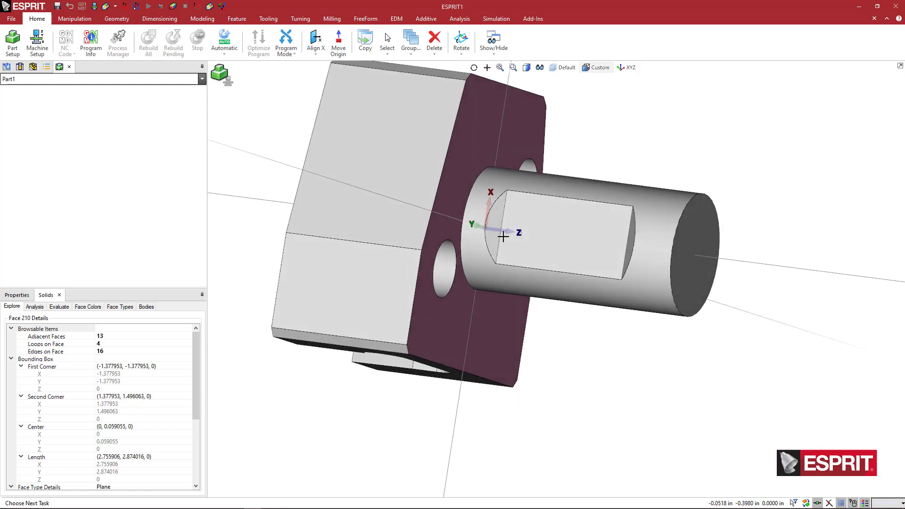
mouse_move(504, 237)
middle_down()
mouse_move(521, 243)
mouse_move(499, 231)
middle_up()
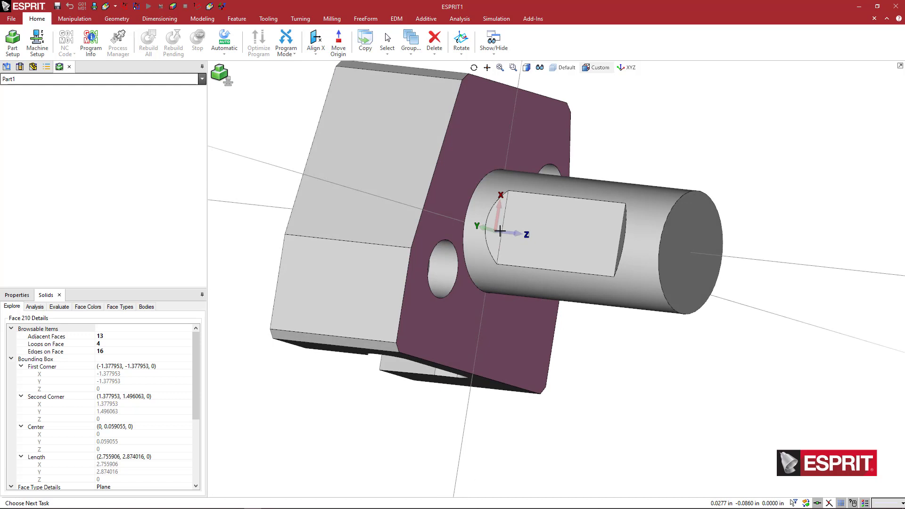
Step: Align the holder to the Z axis using the cylindrical face of its shank, and clear the selection
click(469, 176)
click(473, 175)
mouse_move(508, 224)
middle_down()
mouse_move(486, 211)
mouse_move(509, 226)
middle_up()
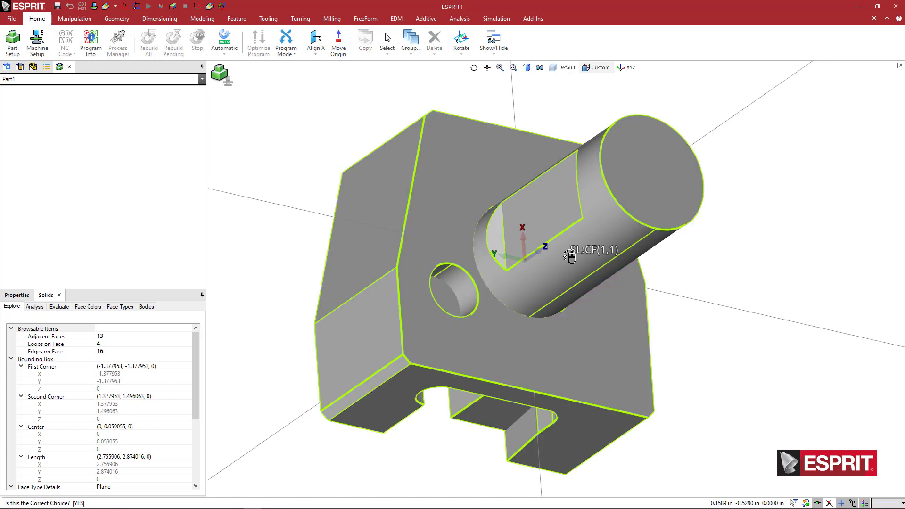
click(535, 281)
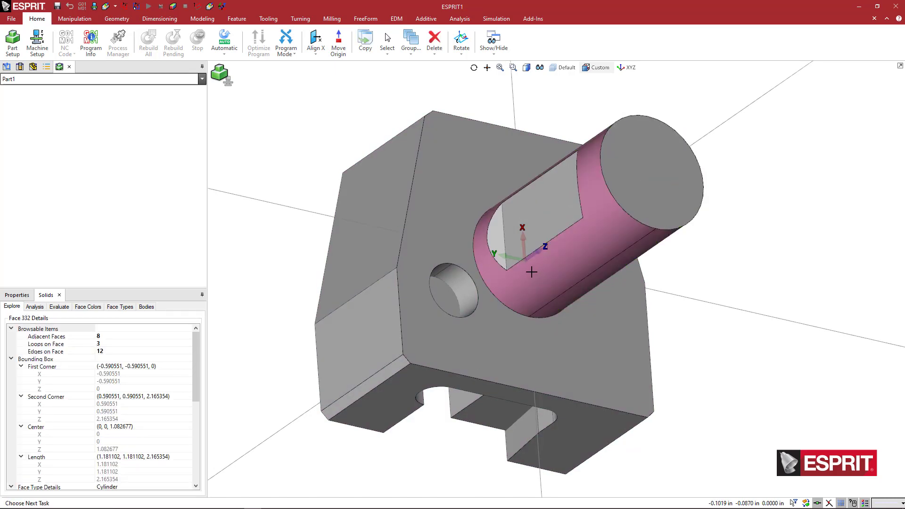
click(315, 54)
click(325, 87)
click(314, 55)
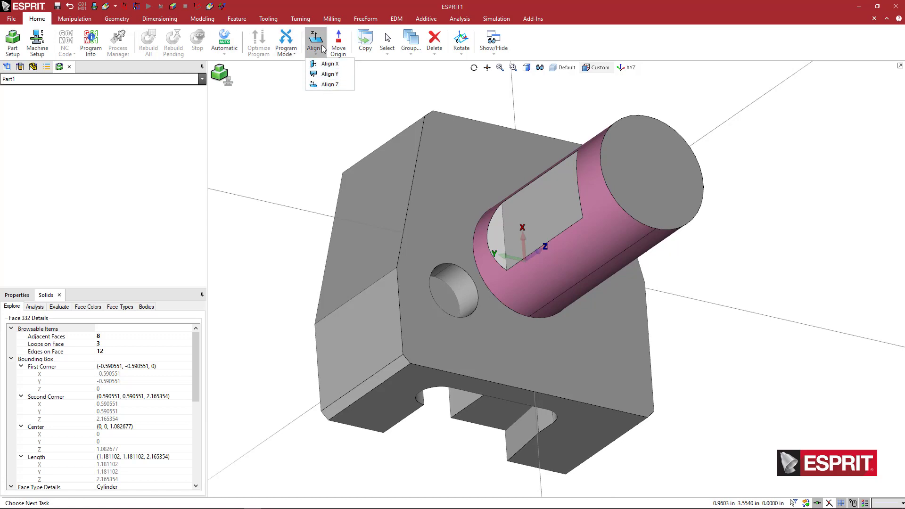
click(316, 58)
click(317, 57)
click(330, 84)
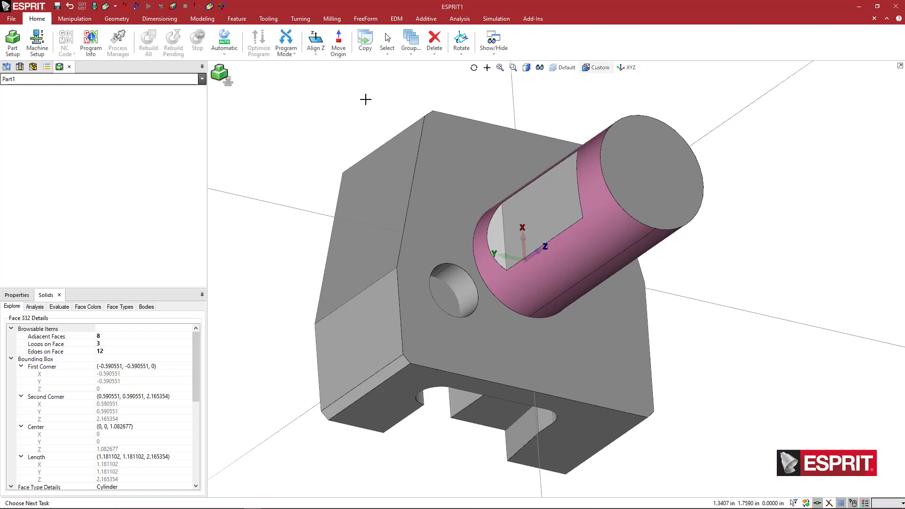
click(370, 97)
click(505, 230)
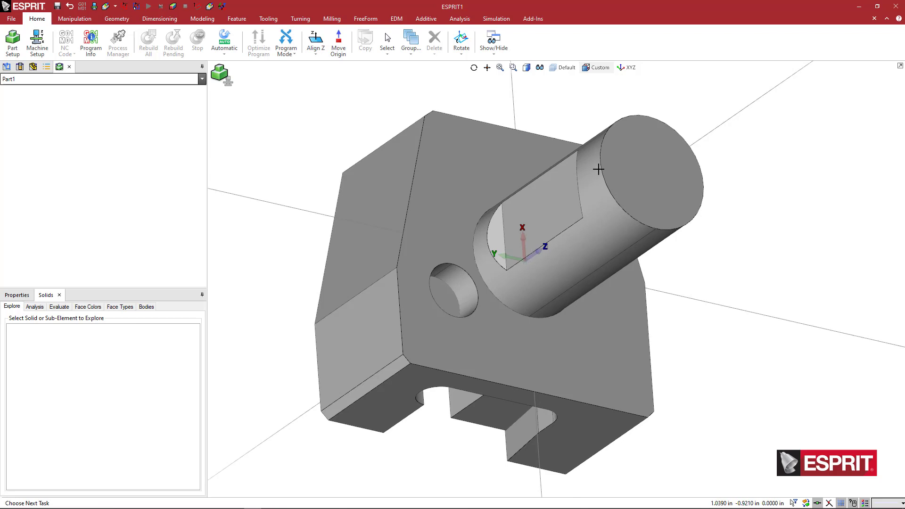
Step: Rotate the whole holder body 180° with the Move option, using the origin for the rotation axis
drag(580, 261, 624, 257)
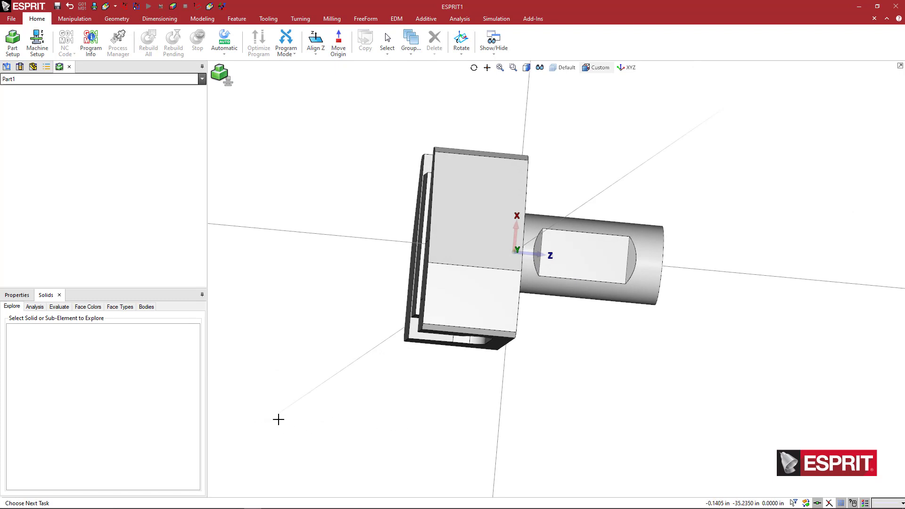
drag(378, 364, 354, 370)
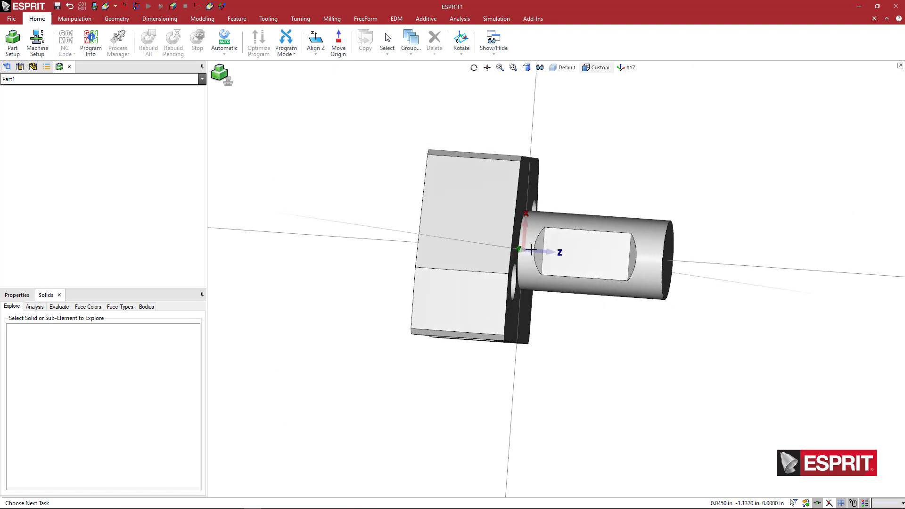
drag(576, 173, 562, 190)
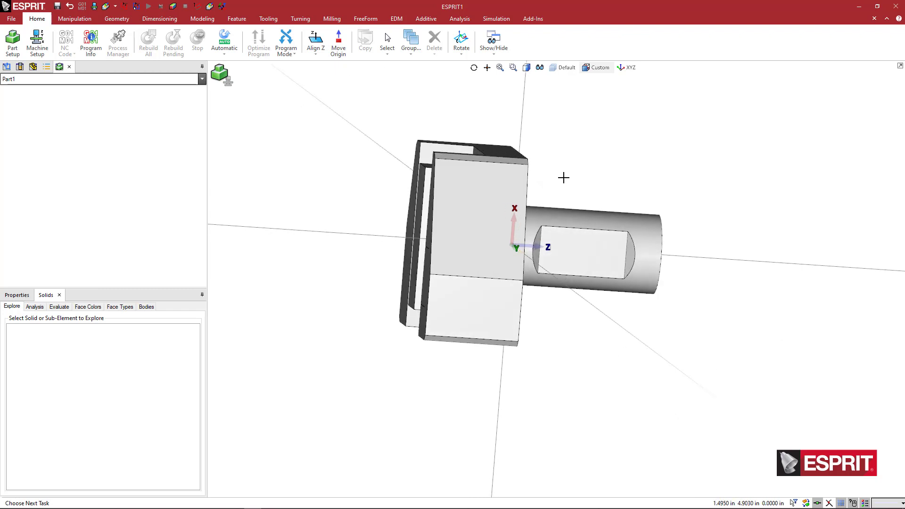
middle_drag(566, 177, 525, 243)
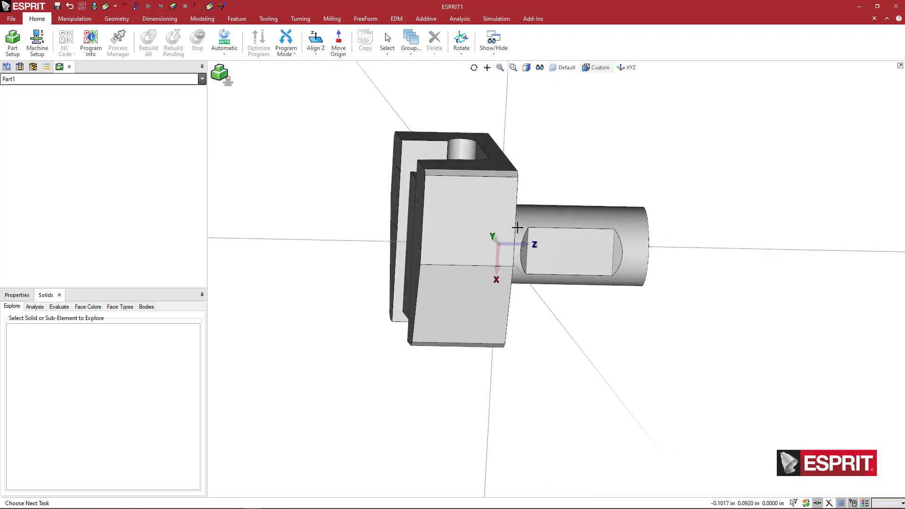
click(477, 236)
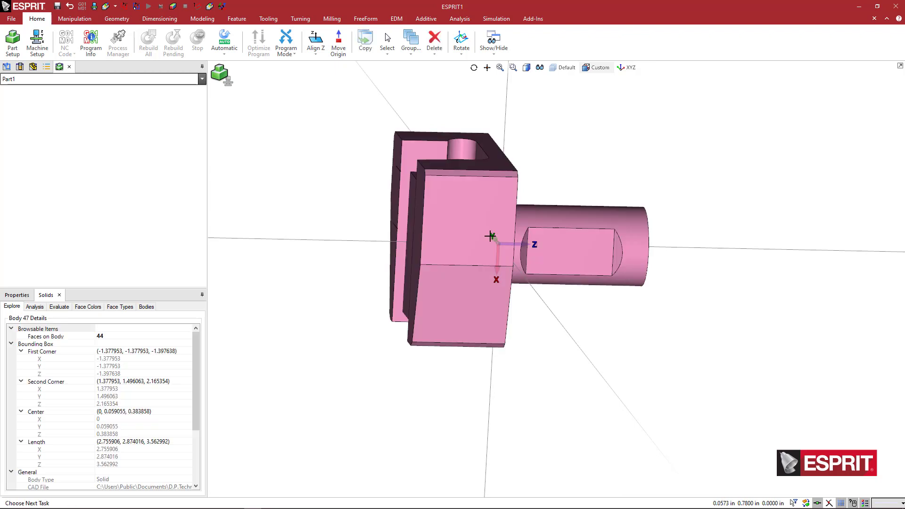
right_click(545, 174)
click(553, 180)
click(476, 220)
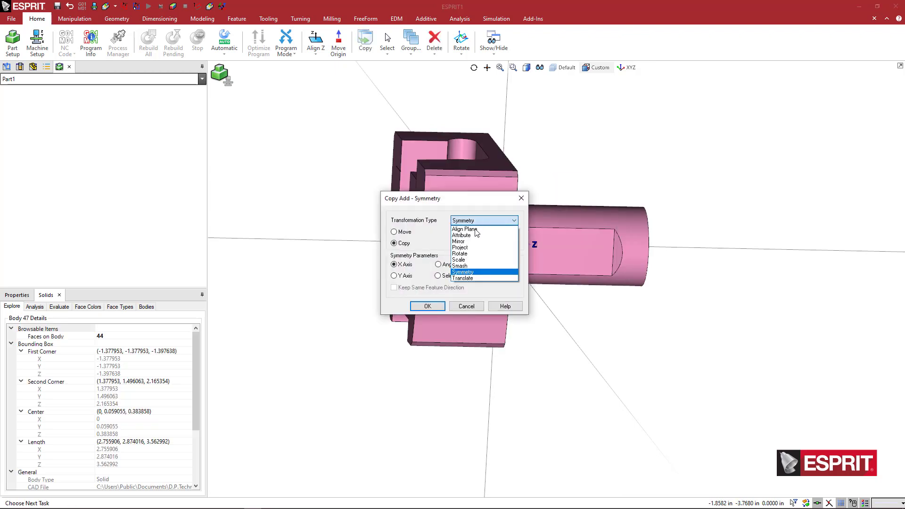
click(475, 254)
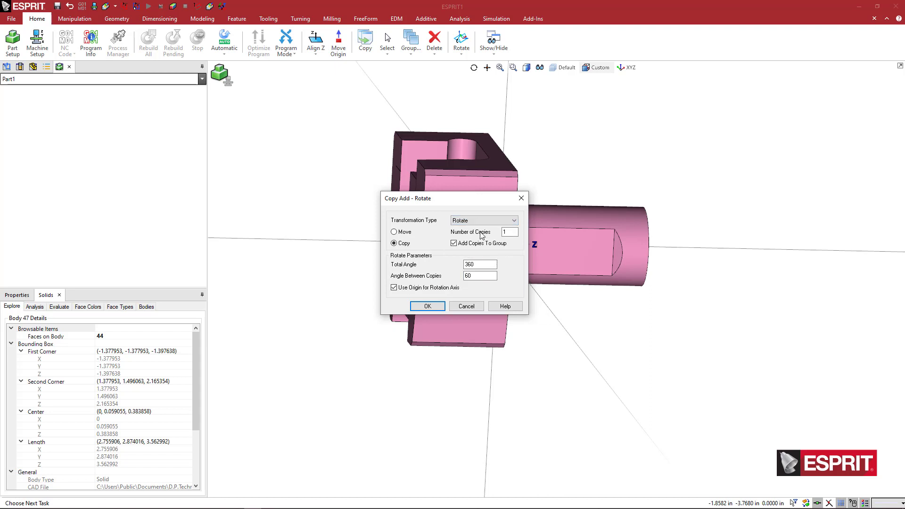
drag(471, 202, 379, 201)
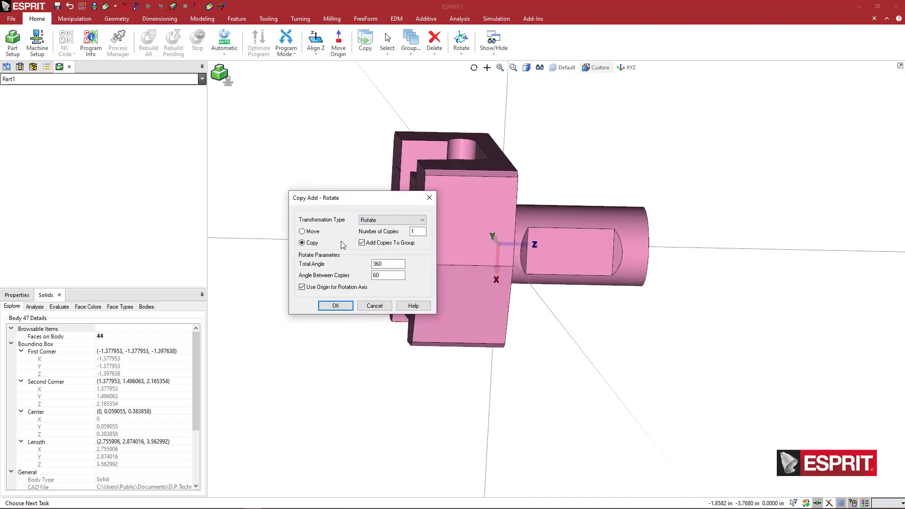
click(302, 231)
double_click(372, 277)
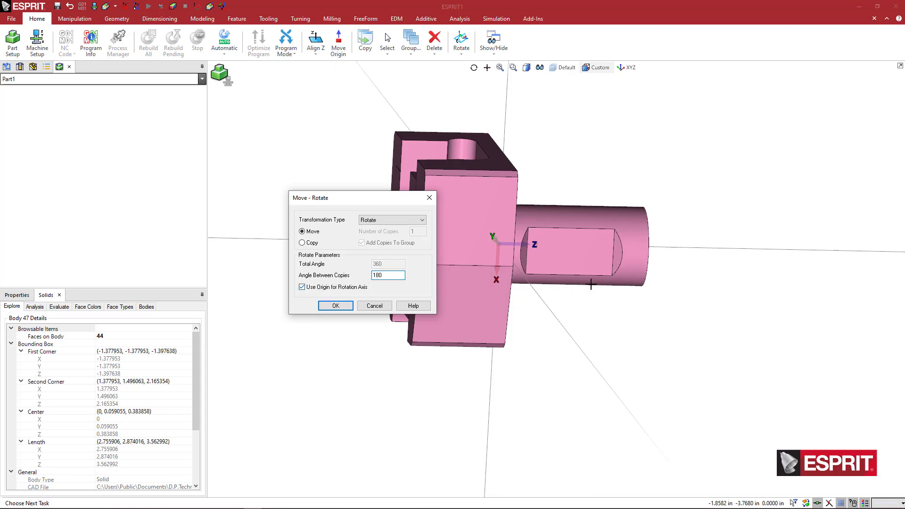
click(343, 309)
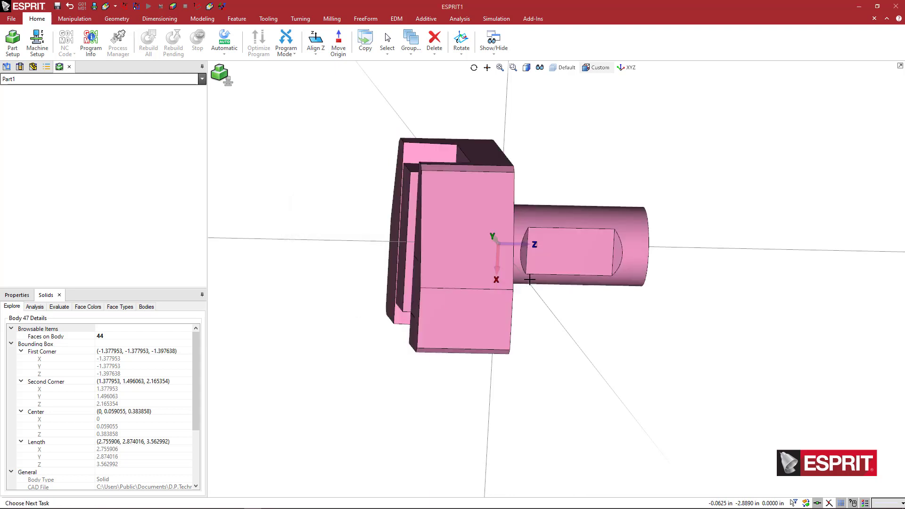
click(589, 315)
middle_drag(596, 309, 631, 312)
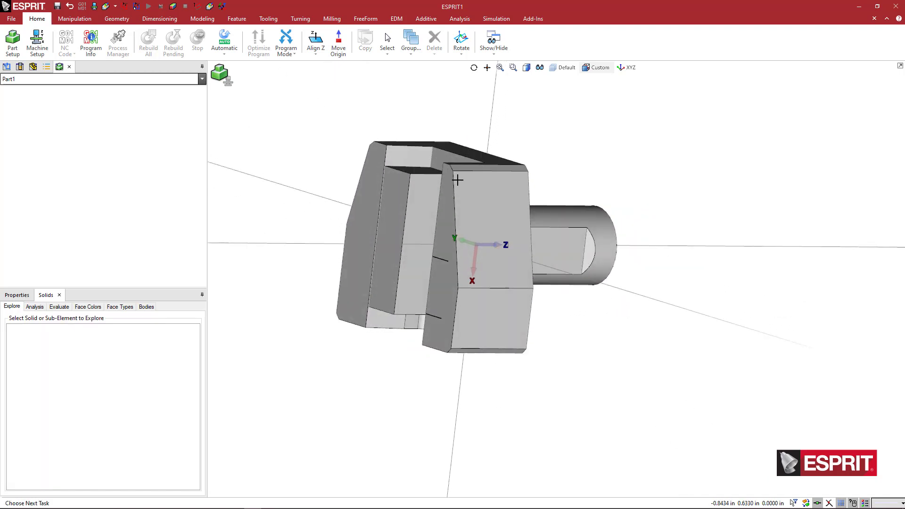
middle_drag(498, 209, 549, 242)
middle_drag(533, 203, 493, 202)
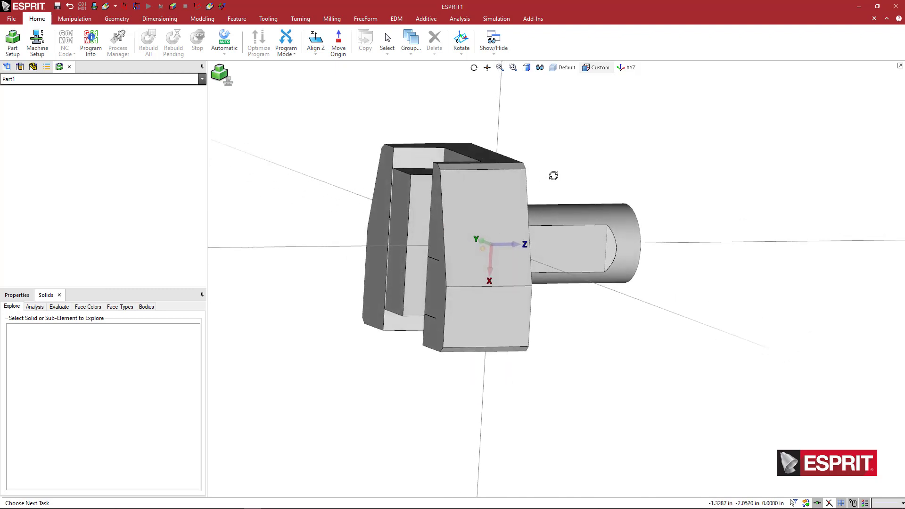
middle_drag(553, 175, 545, 174)
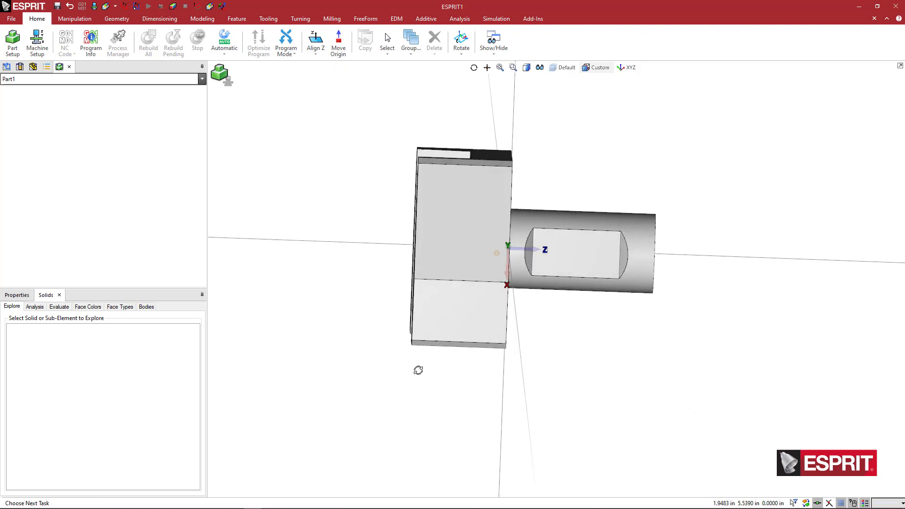
Step: Draw a rectangle between the front inner corner of the holder's open recess and the facing rear corner of the raised block
middle_drag(418, 370, 479, 363)
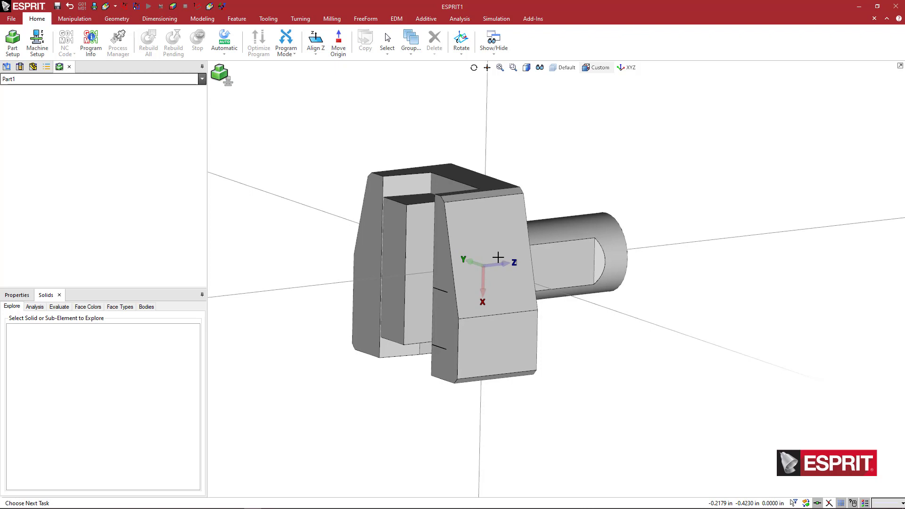
middle_drag(491, 258, 498, 308)
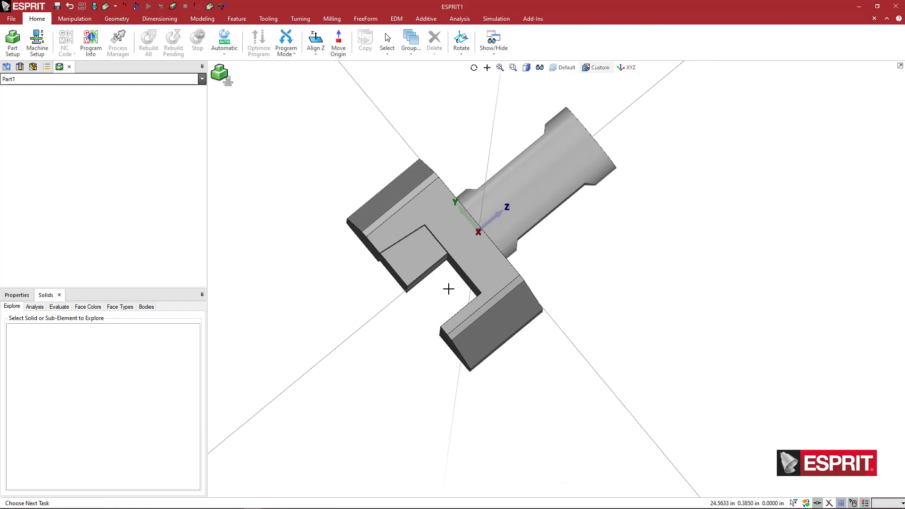
middle_drag(450, 287, 457, 258)
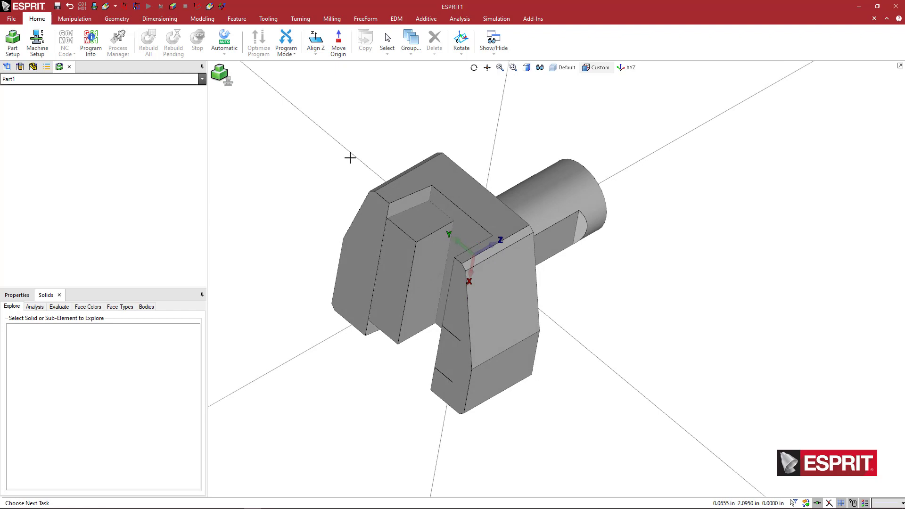
click(122, 20)
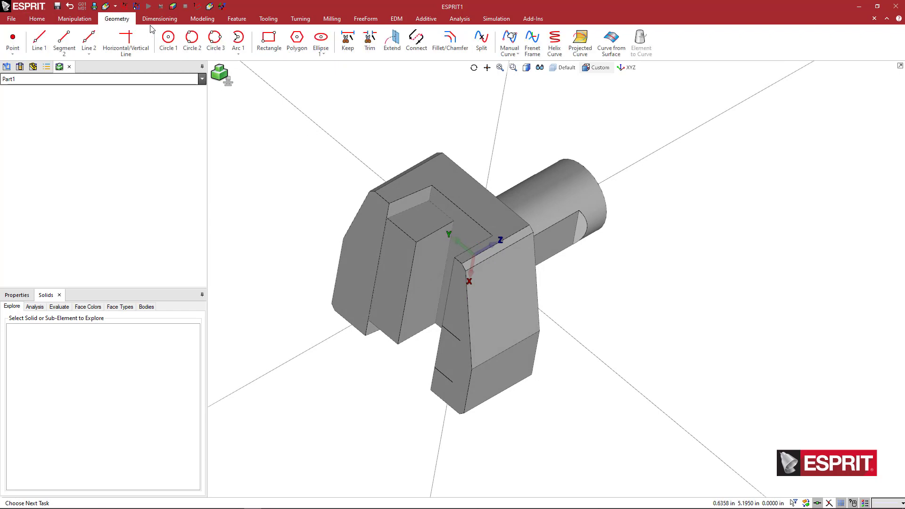
click(268, 40)
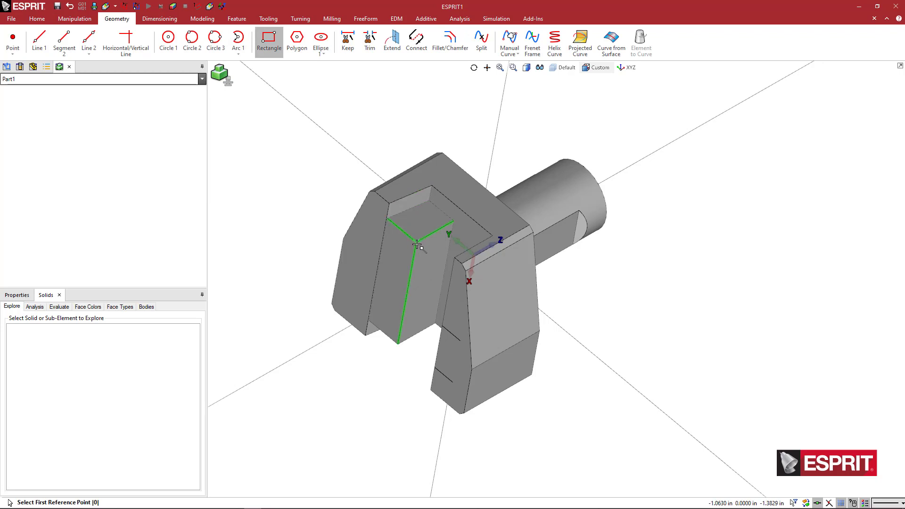
middle_drag(417, 244, 425, 261)
scroll(447, 276, up, 3)
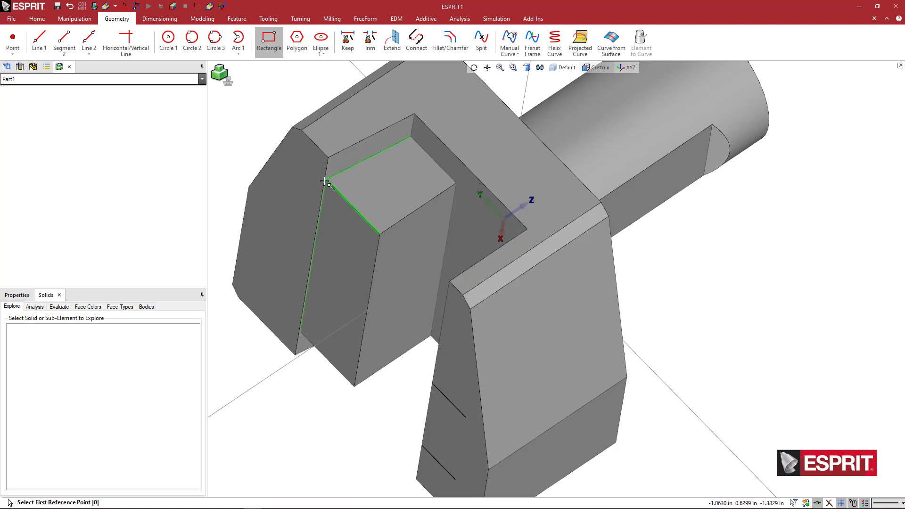
click(449, 281)
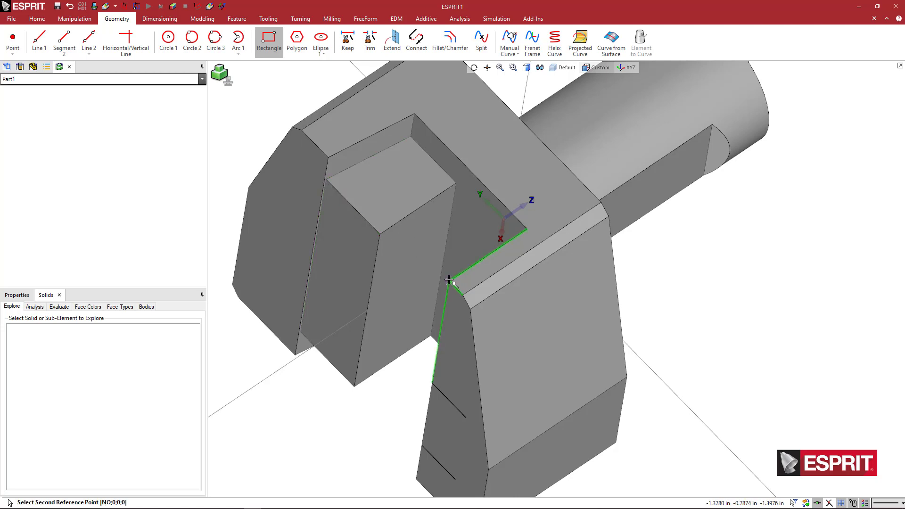
click(458, 184)
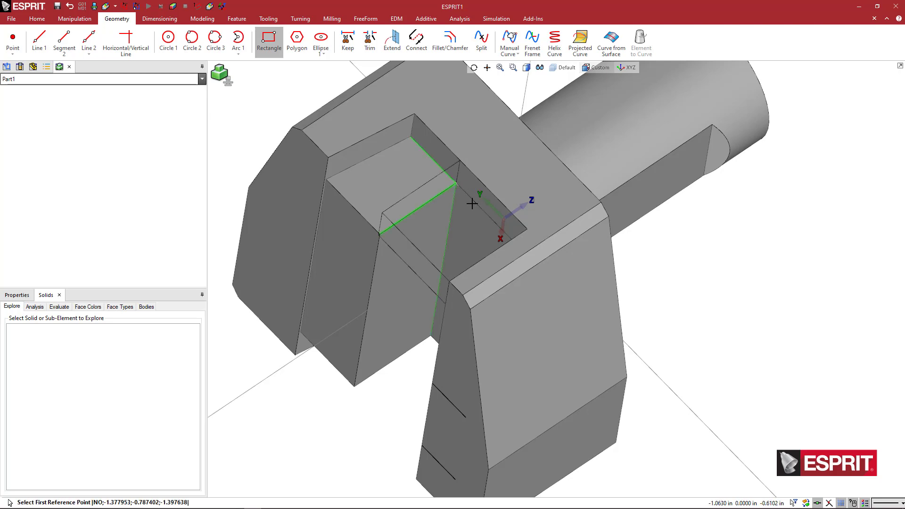
mouse_move(470, 202)
middle_down()
mouse_move(476, 185)
mouse_move(521, 192)
mouse_move(480, 189)
middle_up()
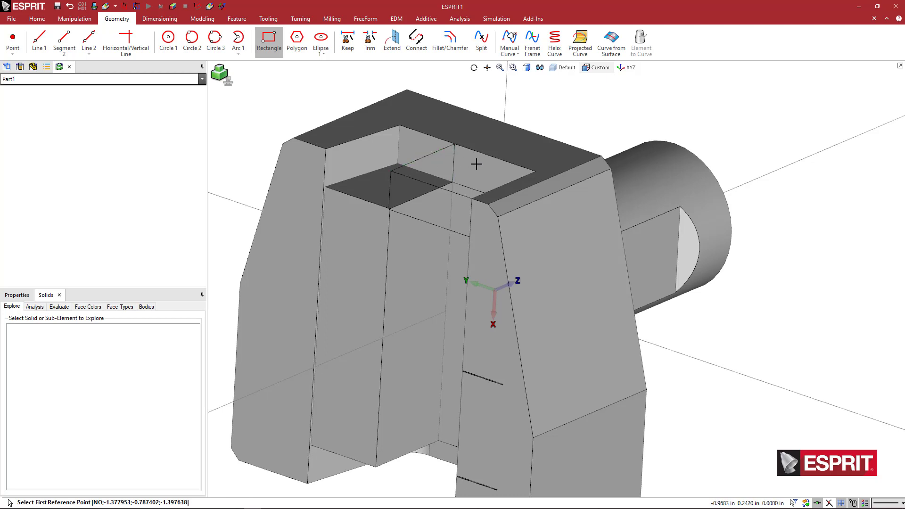
middle_drag(493, 172, 501, 196)
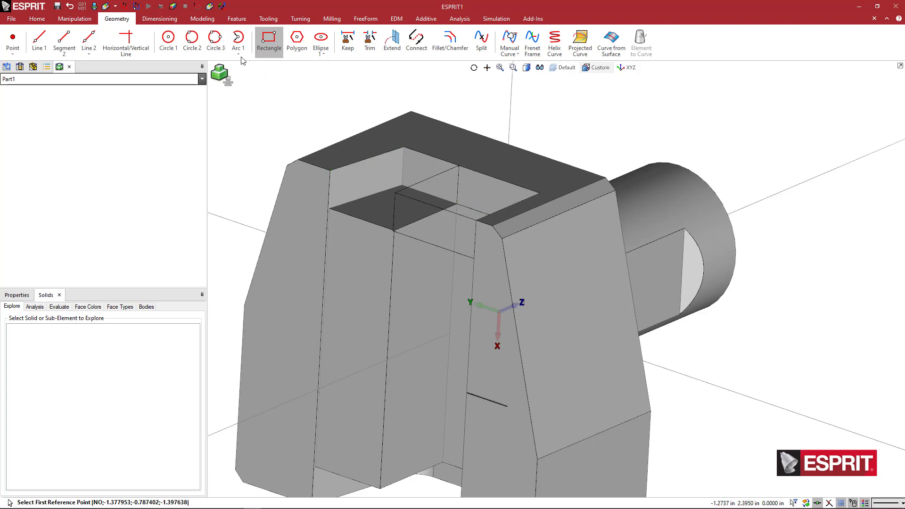
Step: Translate the work plane origin to the midpoint of the rectangle's upper edge beside the raised block
click(36, 18)
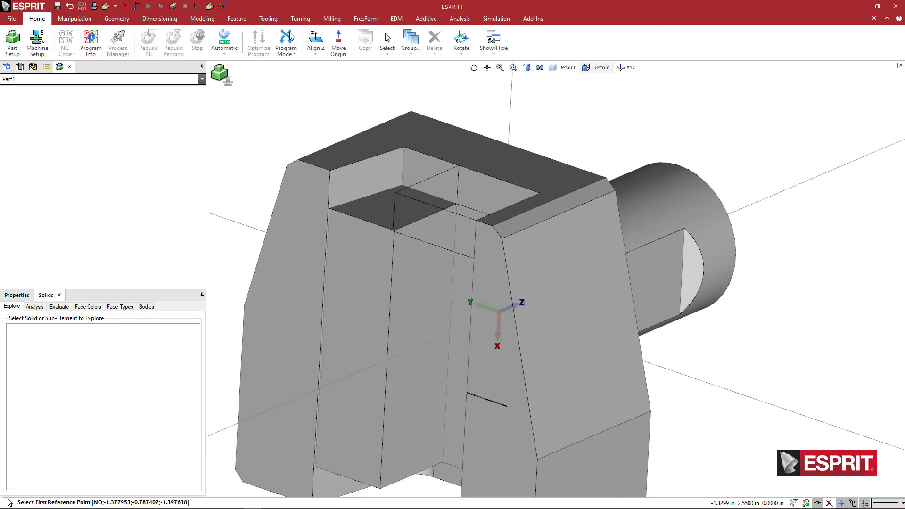
click(466, 56)
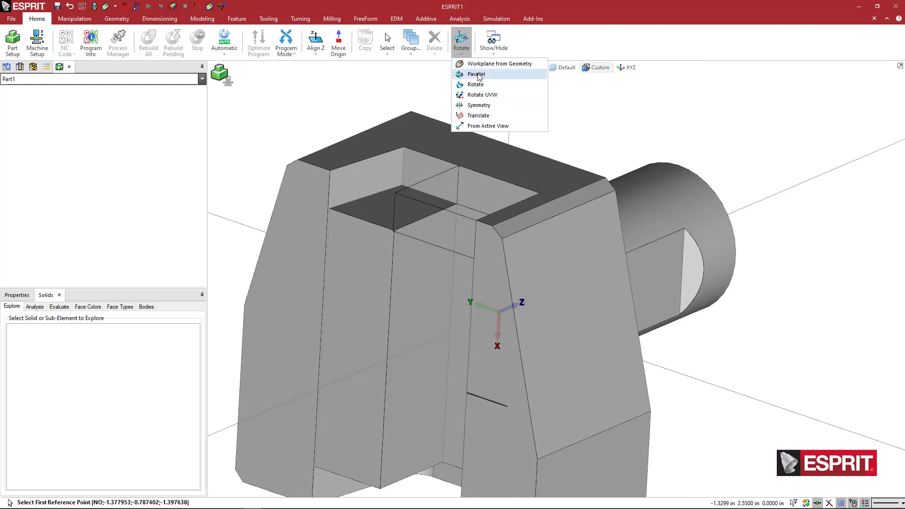
click(478, 116)
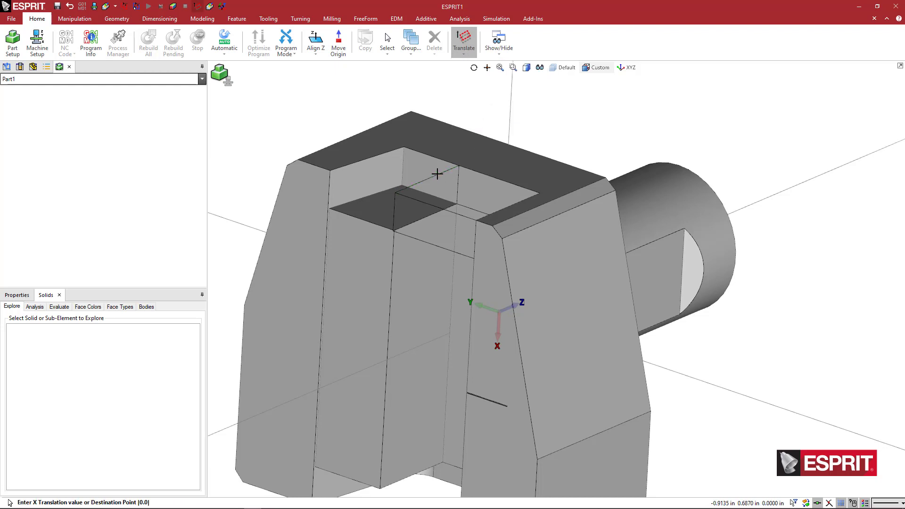
click(425, 180)
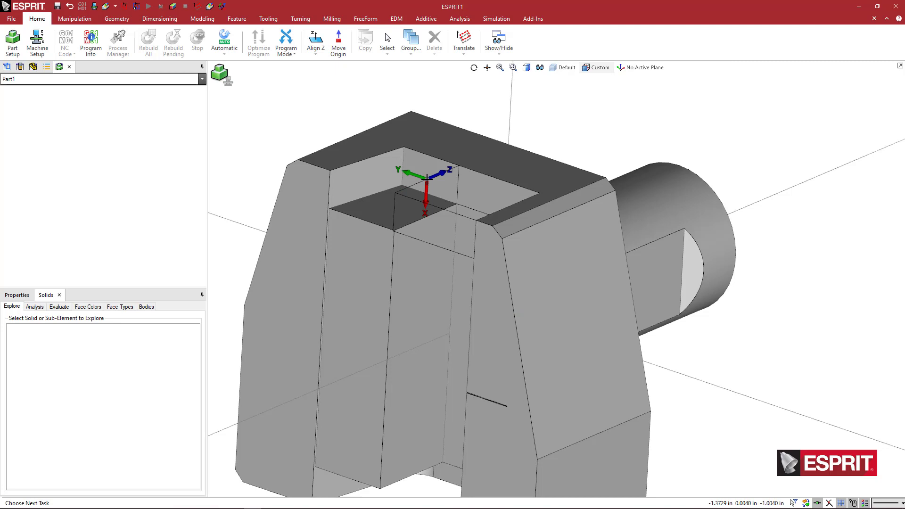
middle_drag(479, 171, 500, 176)
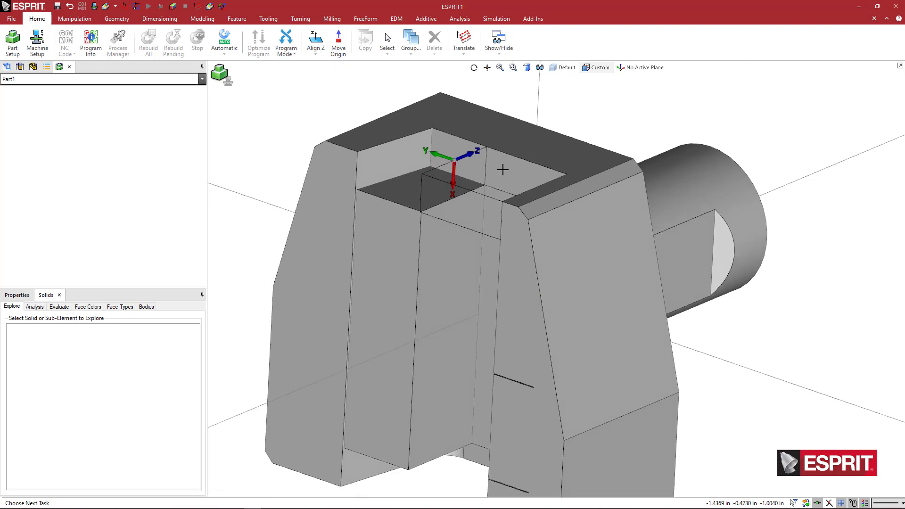
middle_drag(486, 170, 481, 173)
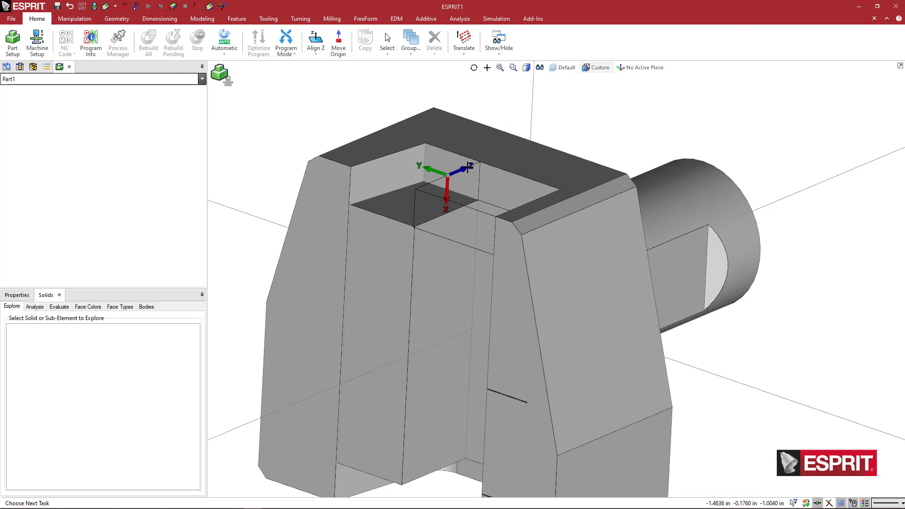
Step: Rotate the work plane with Rotate UVW by 0° about U, -90° about V and 180° about W
click(471, 55)
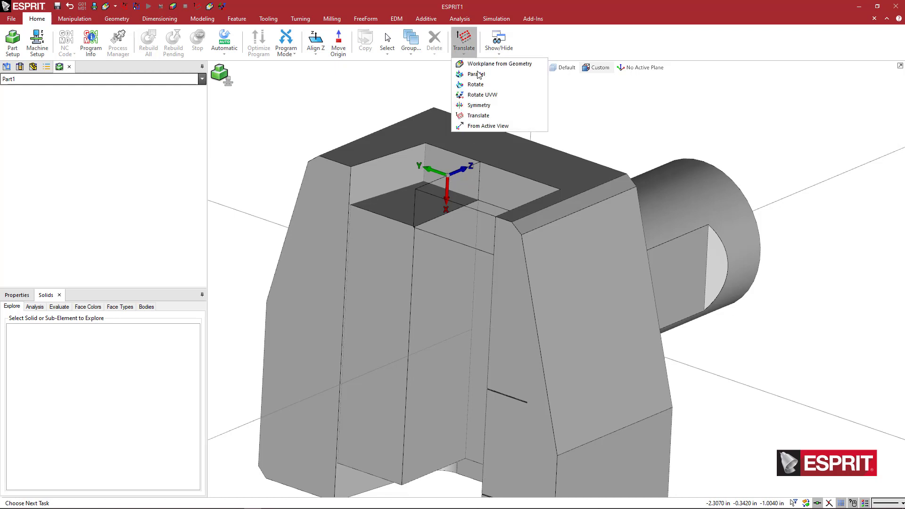
click(490, 95)
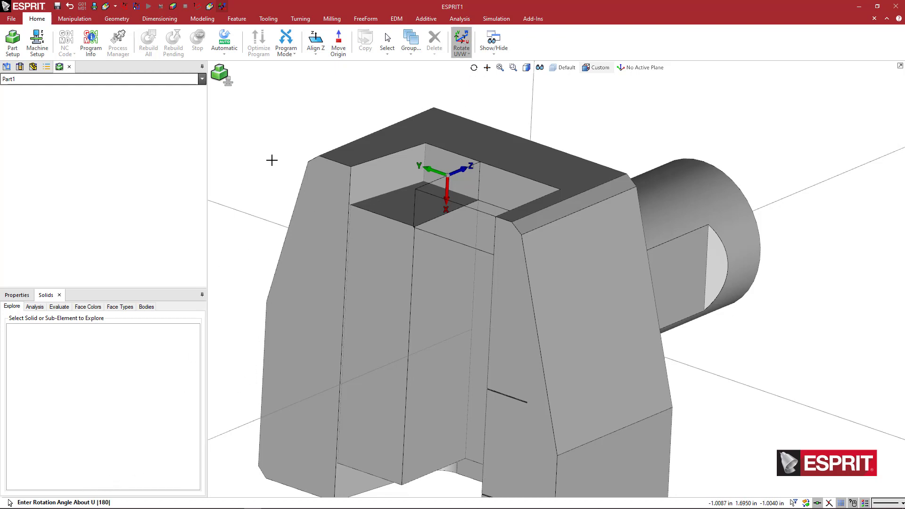
text(0)
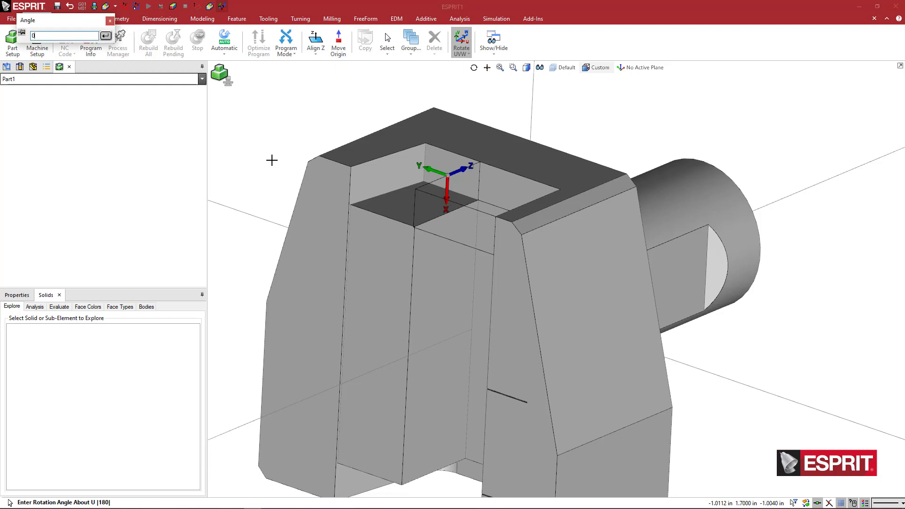
key(Return)
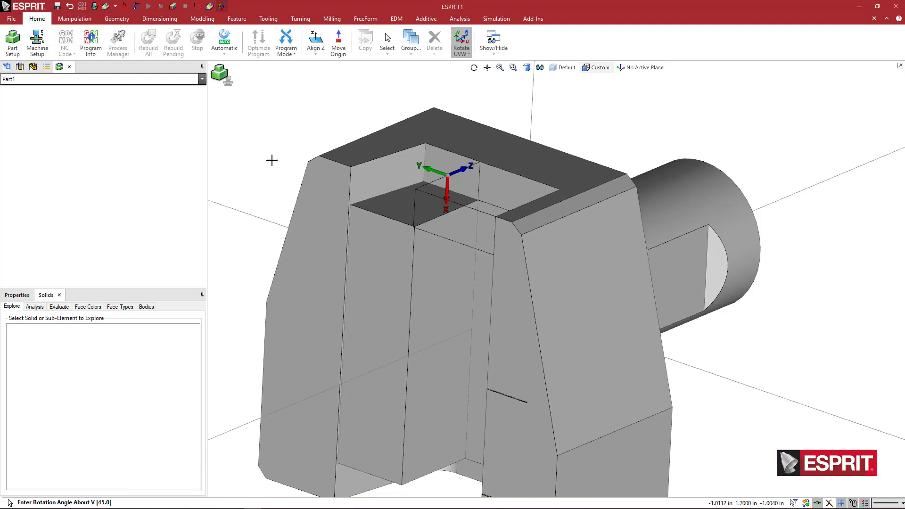
text(-90)
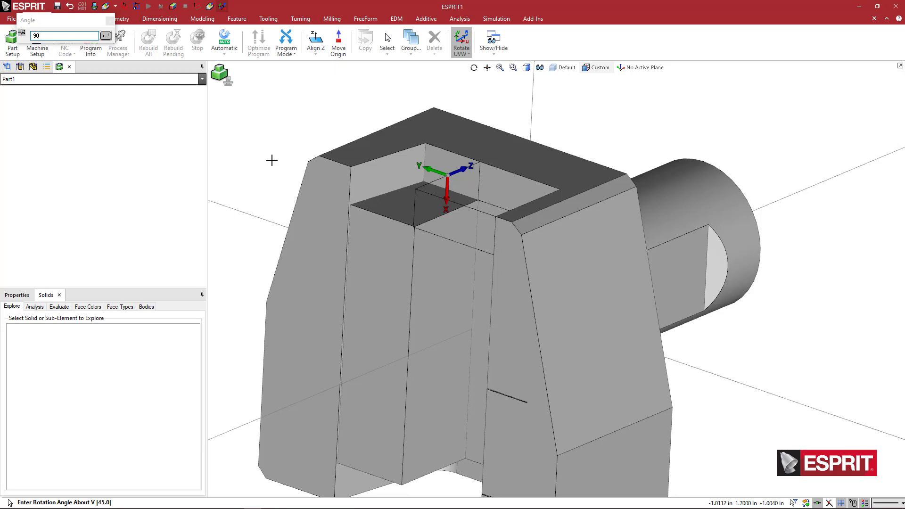
key(Return)
text(180)
key(Return)
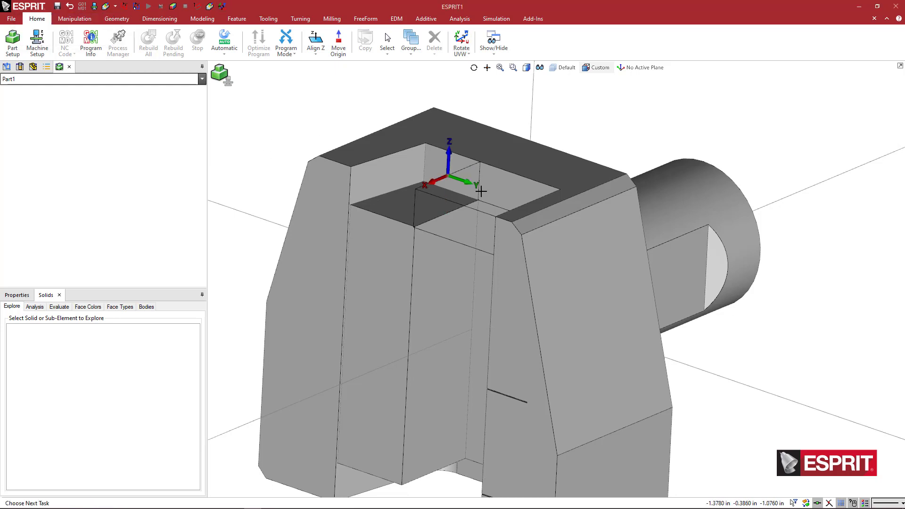
Step: Save the current work plane orientation twice, as TA_1 and HA_1
middle_drag(493, 230, 502, 251)
scroll(478, 218, down, 2)
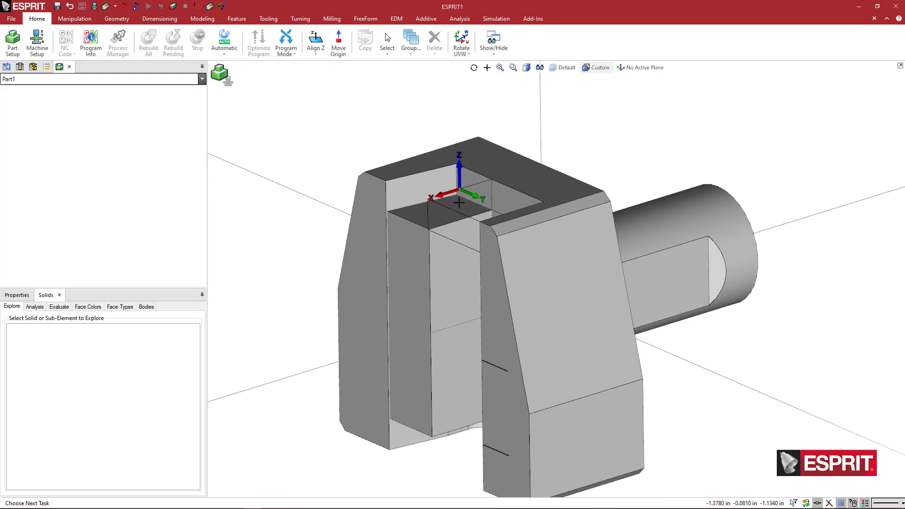
middle_drag(474, 210, 485, 223)
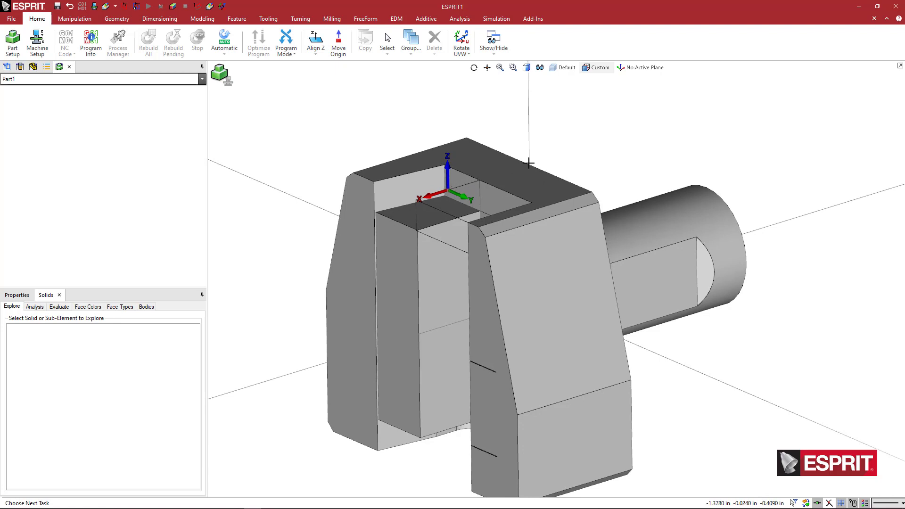
click(622, 68)
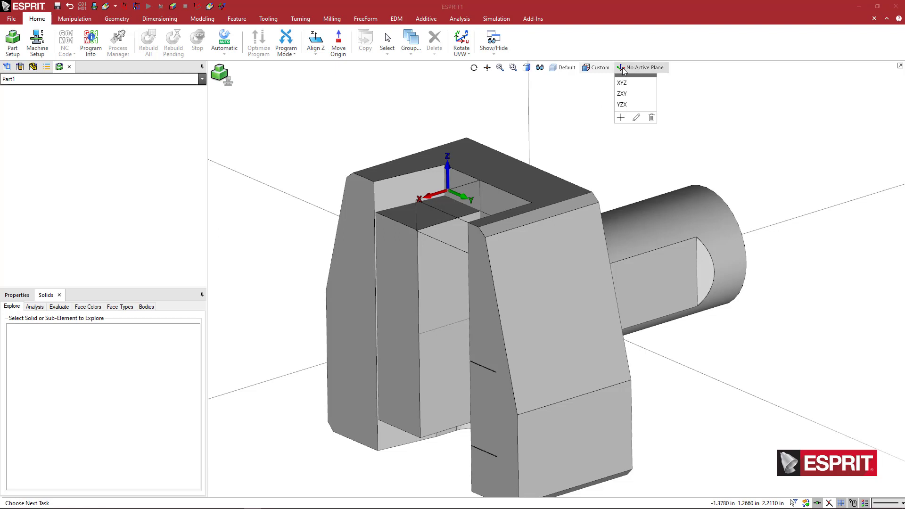
click(620, 117)
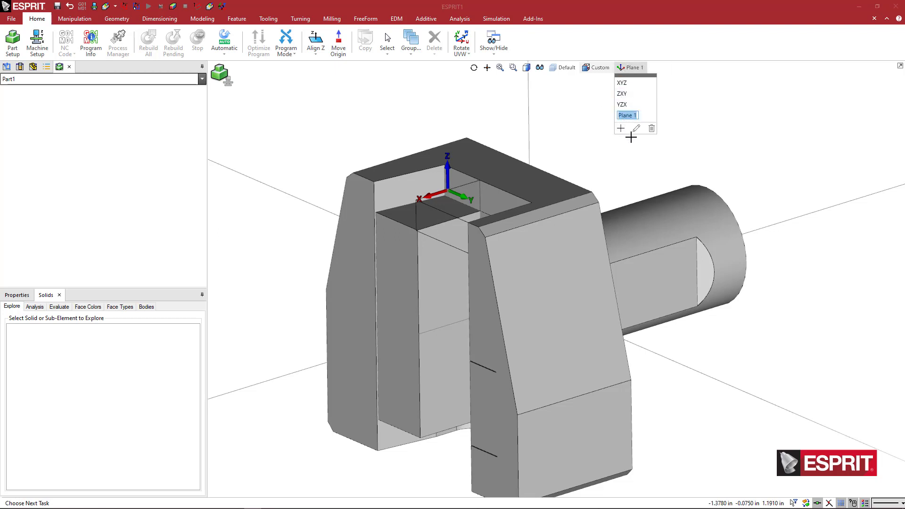
text(TA_1)
key(Return)
click(620, 128)
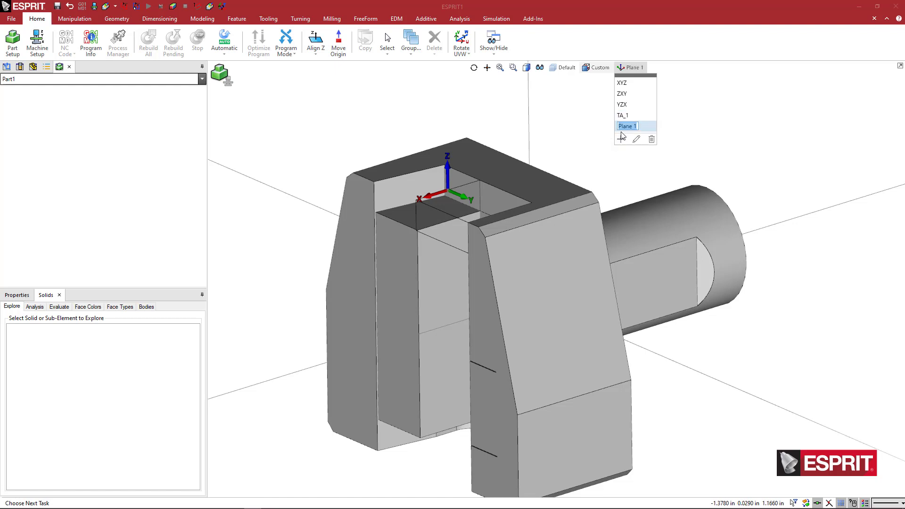
text(HA_1)
key(Return)
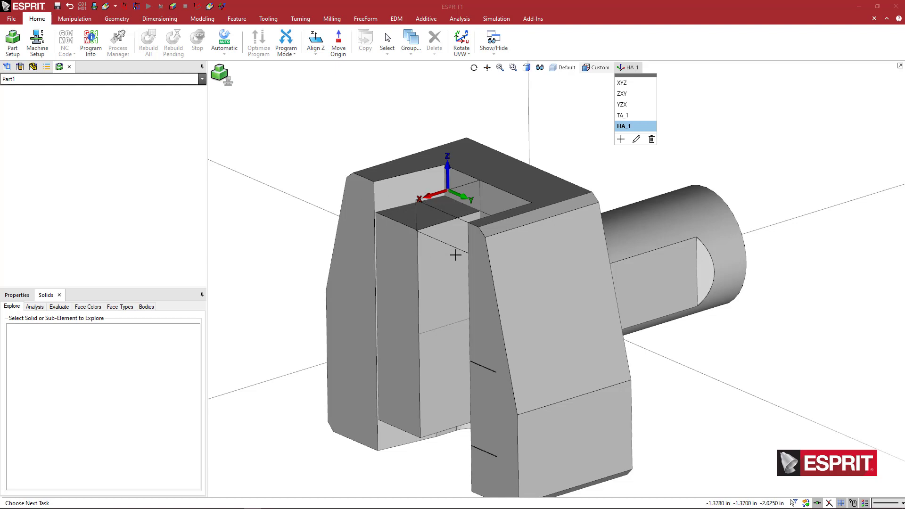
Step: Inspect the details of the holder's sloped side face, and reselect the HA_1 work plane
scroll(437, 227, down, 2)
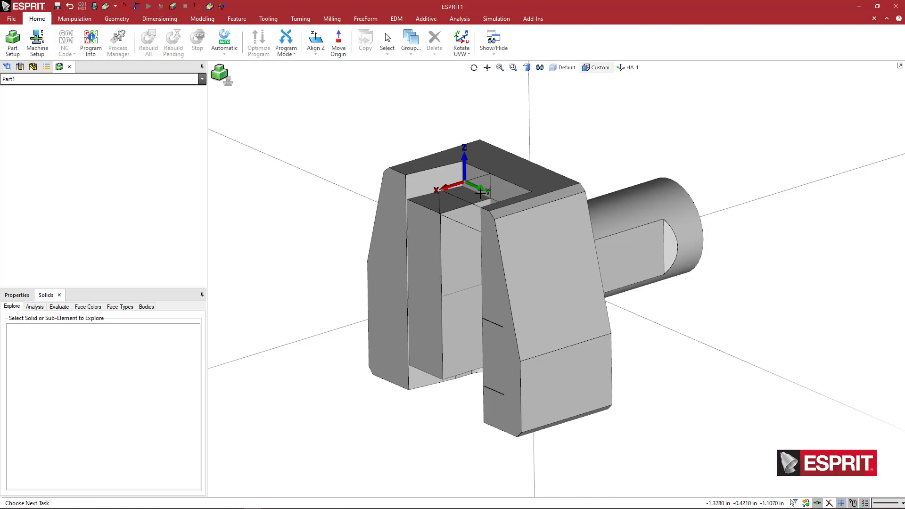
click(555, 262)
click(553, 260)
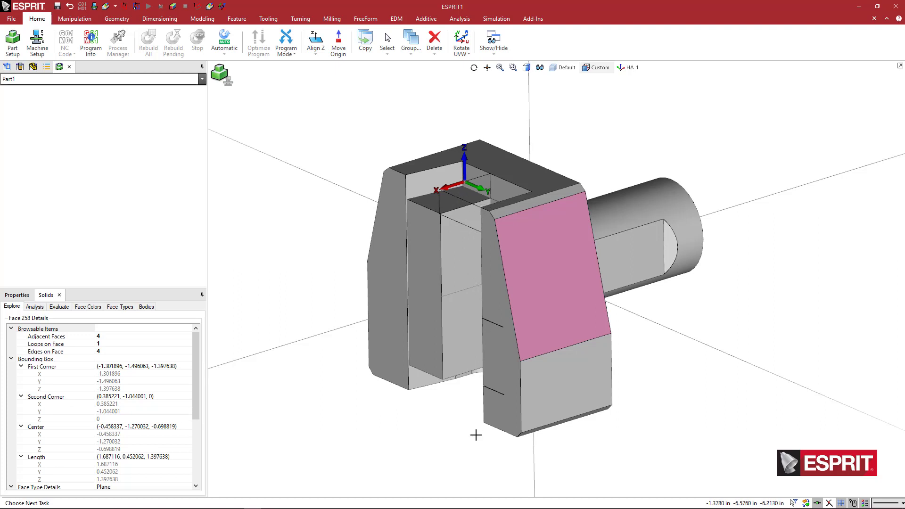
click(629, 67)
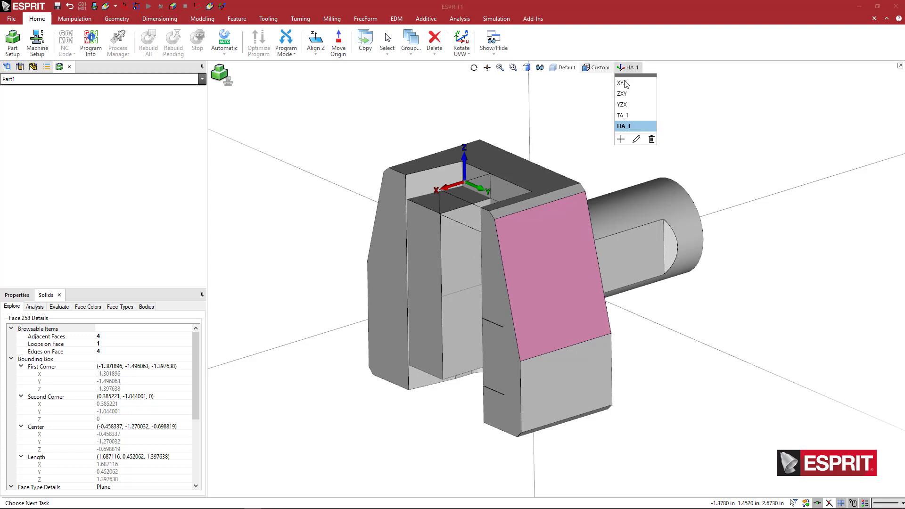
click(623, 127)
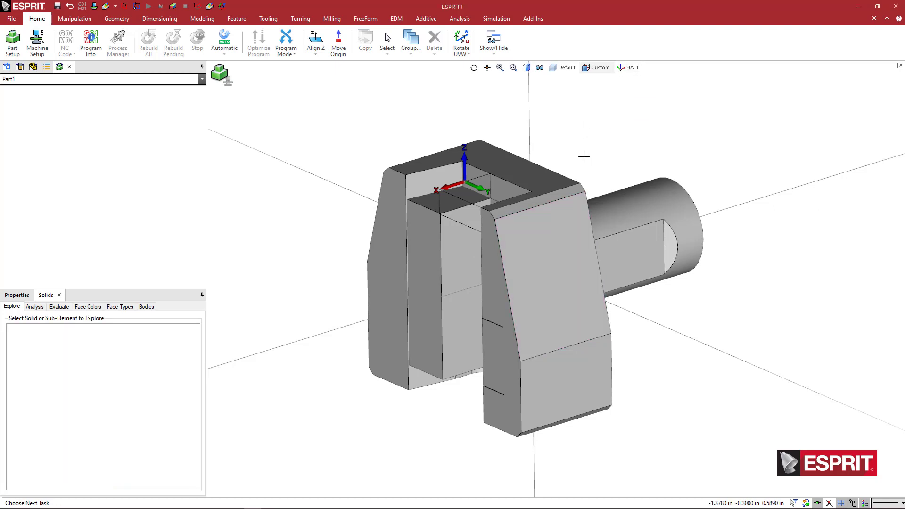
Step: Open the Save As dialog for the A2121-V30-20L-070-P holder file and bring up its file type choices
middle_drag(583, 153, 561, 169)
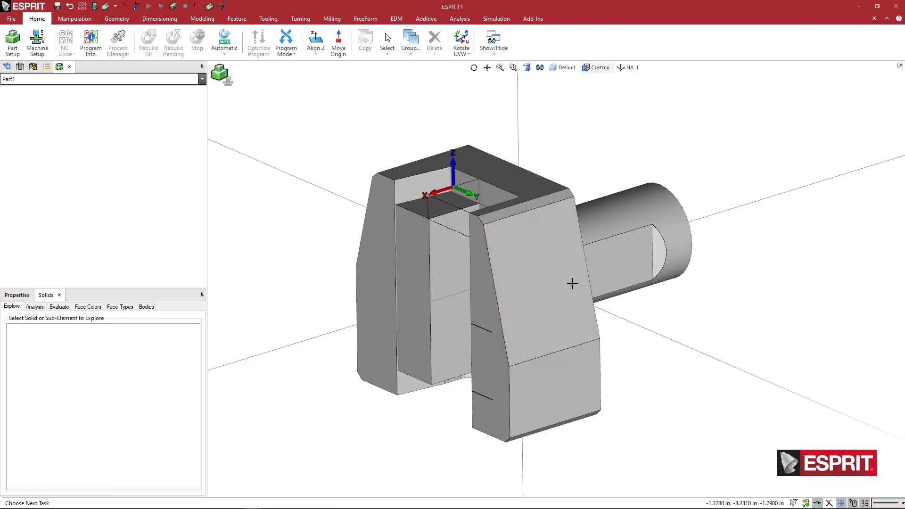
mouse_move(571, 289)
middle_down()
mouse_move(542, 288)
mouse_move(571, 287)
middle_up()
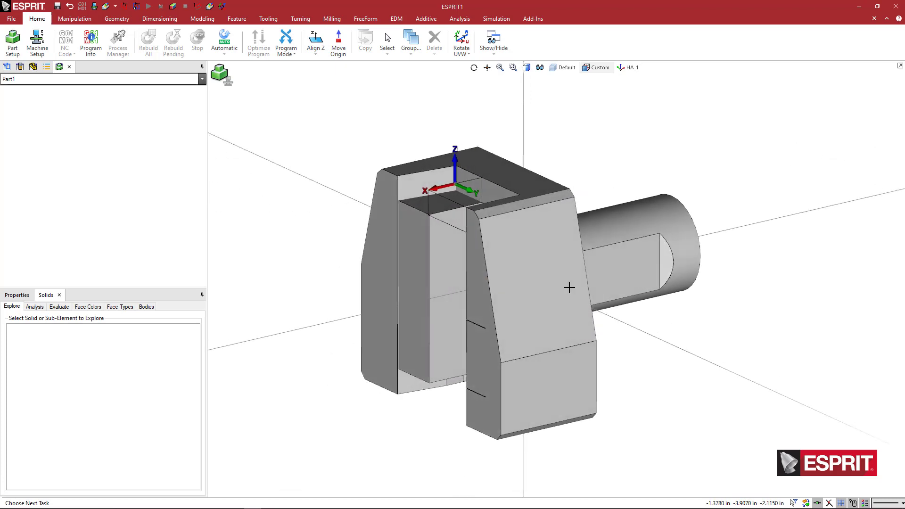
click(11, 19)
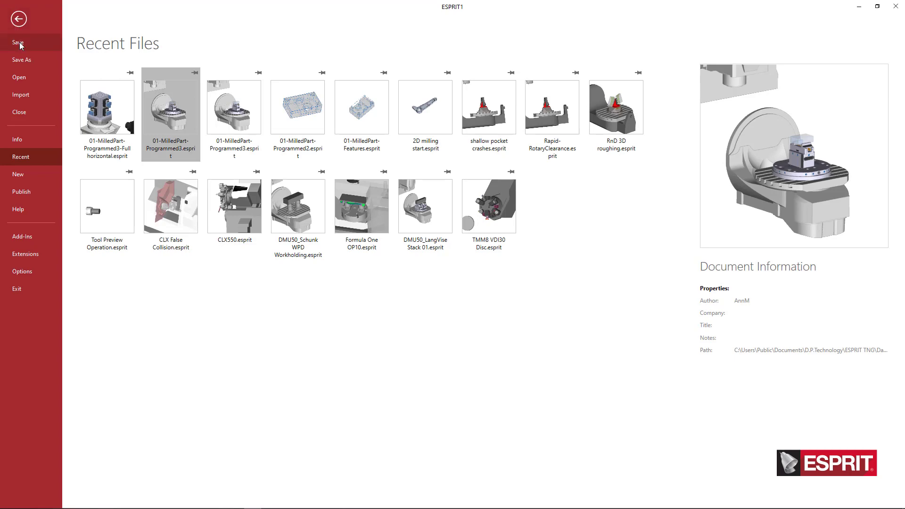
click(24, 60)
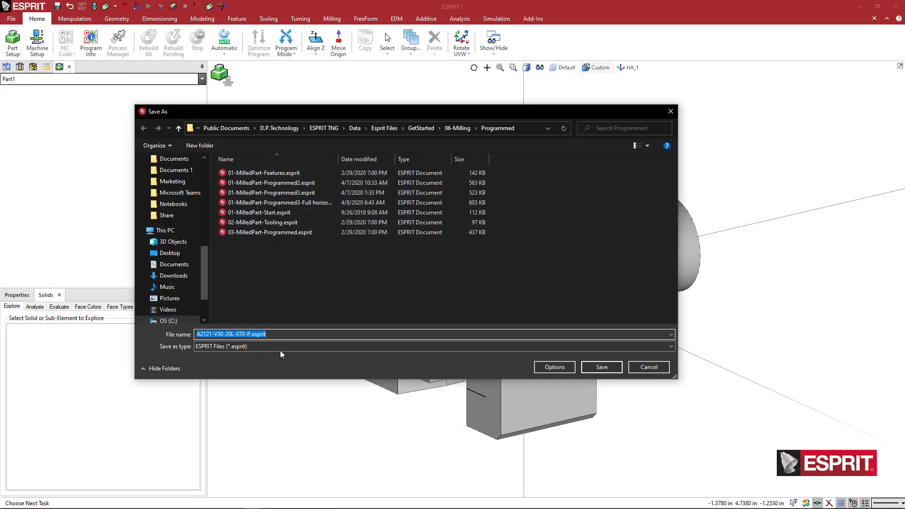
click(271, 347)
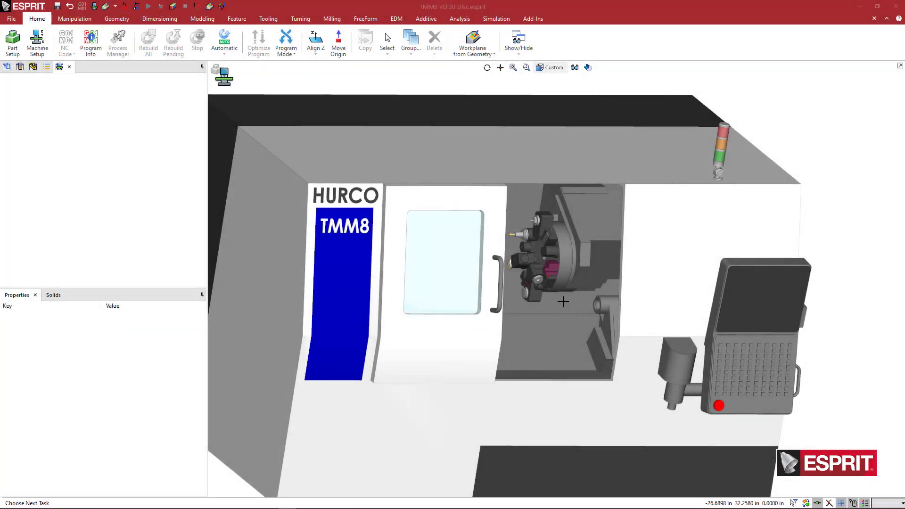
Step: Show the turret's tool stations in the TMM8 VDI30 Disc file and select the empty Station 5
scroll(541, 277, up, 4)
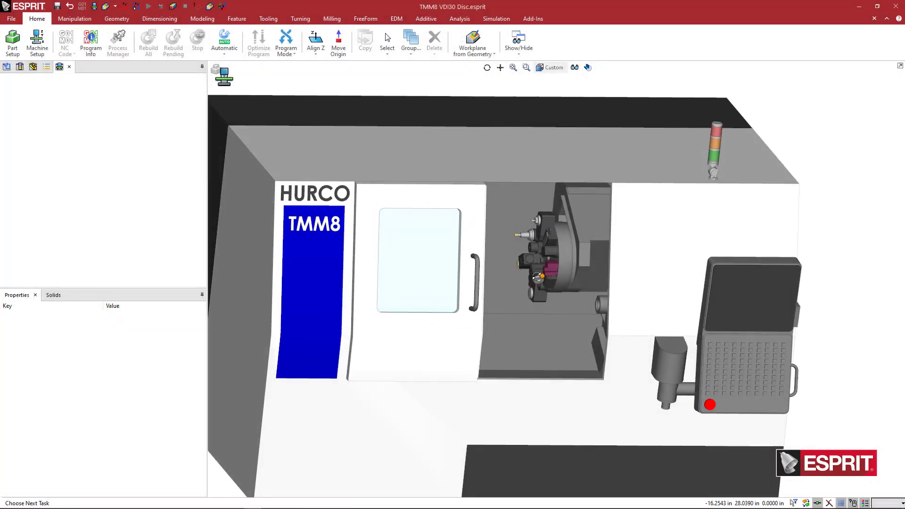
scroll(545, 273, up, 6)
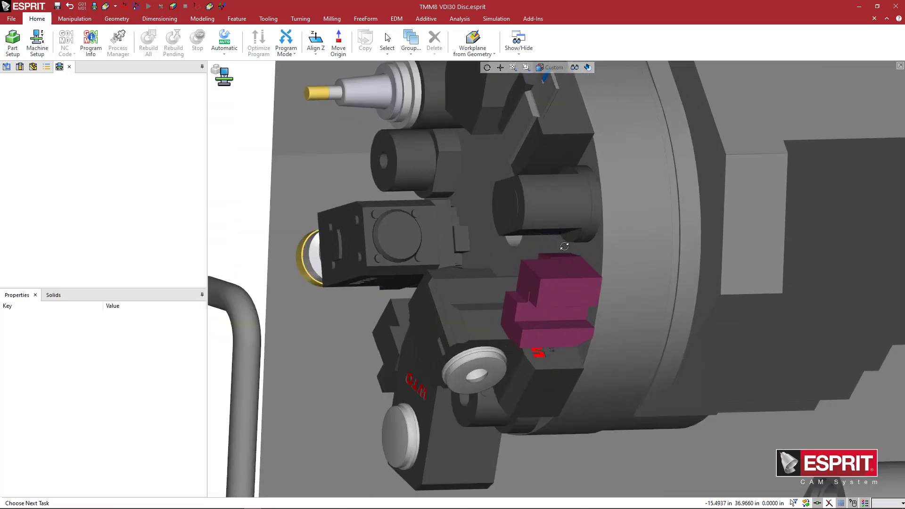
middle_drag(564, 246, 556, 233)
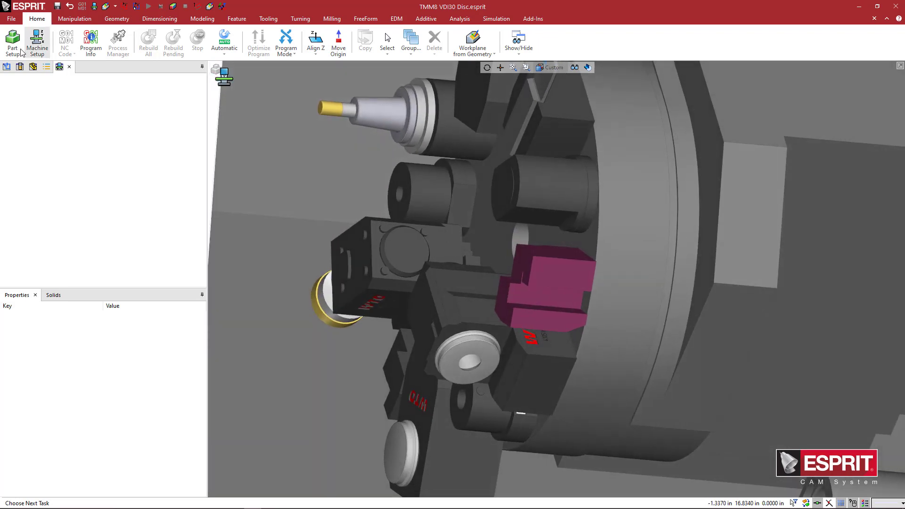
click(19, 66)
scroll(90, 179, down, 1)
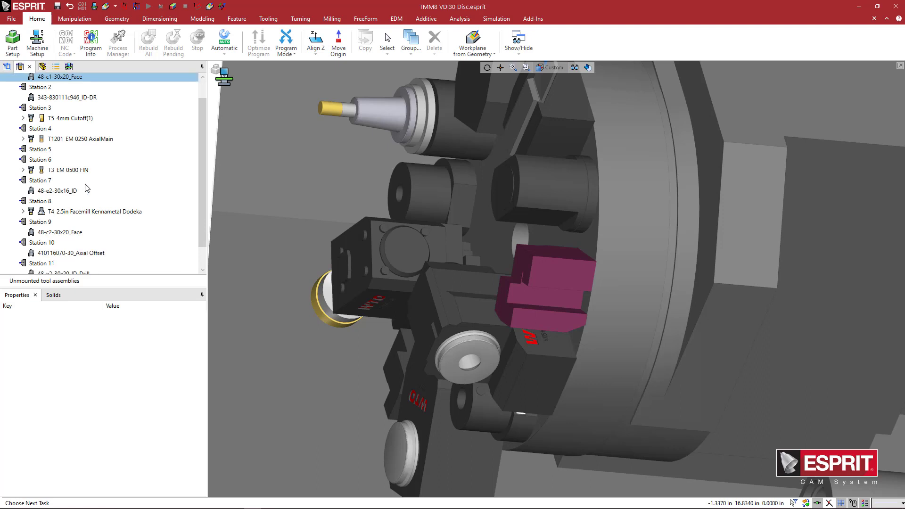
click(52, 148)
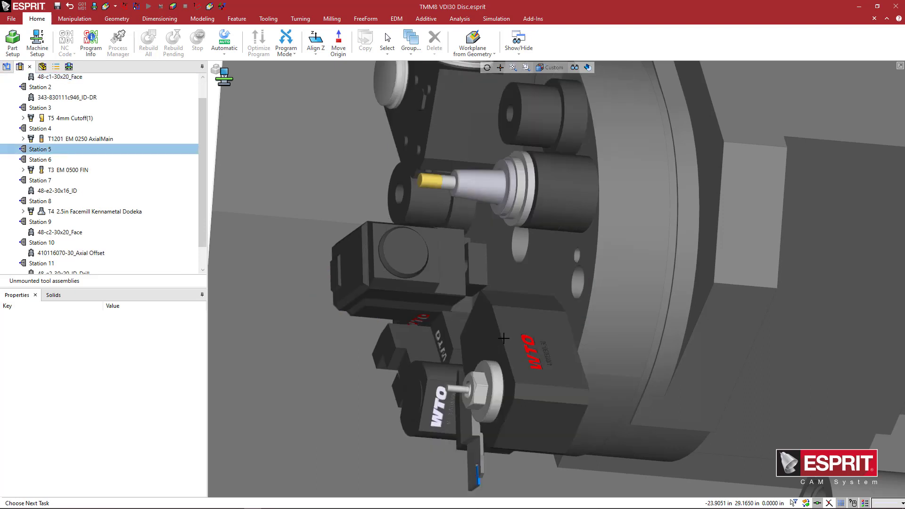
Step: Hide the machine door and enclosure with the visibility settings to expose the turret around Station 5
middle_drag(579, 292, 350, 202)
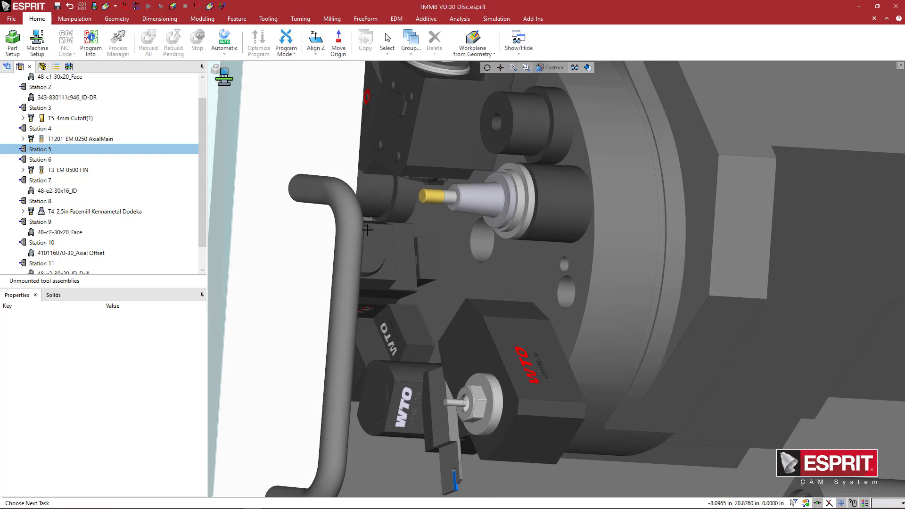
click(574, 68)
middle_drag(575, 193, 573, 195)
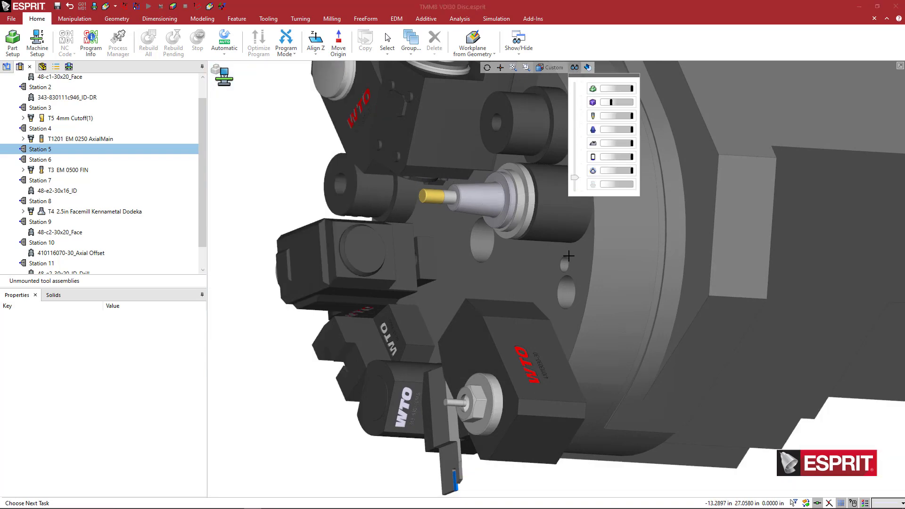
middle_drag(568, 256, 584, 261)
scroll(564, 275, up, 5)
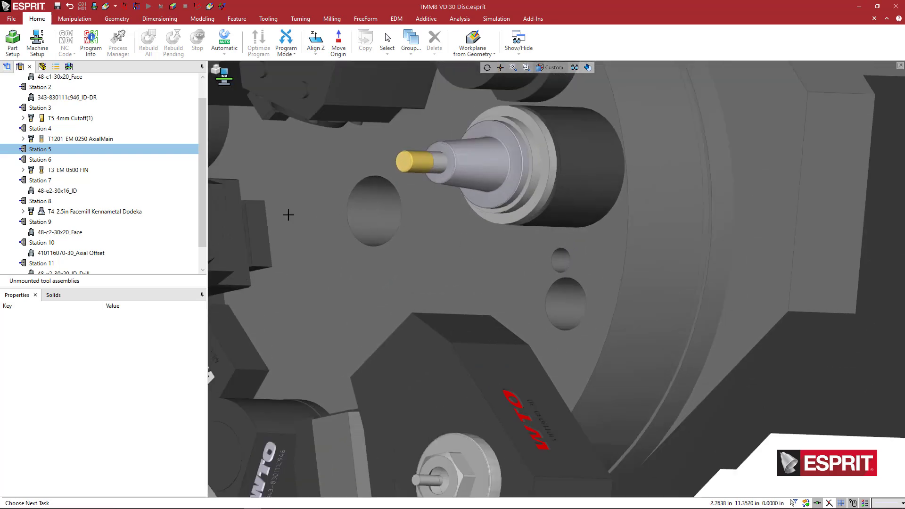
Step: Add A2121-V30-20L-070-P_OD Turn.gdml from the Walter Tools Turning VDI folder to Station 5 as an adaptive item
right_click(100, 153)
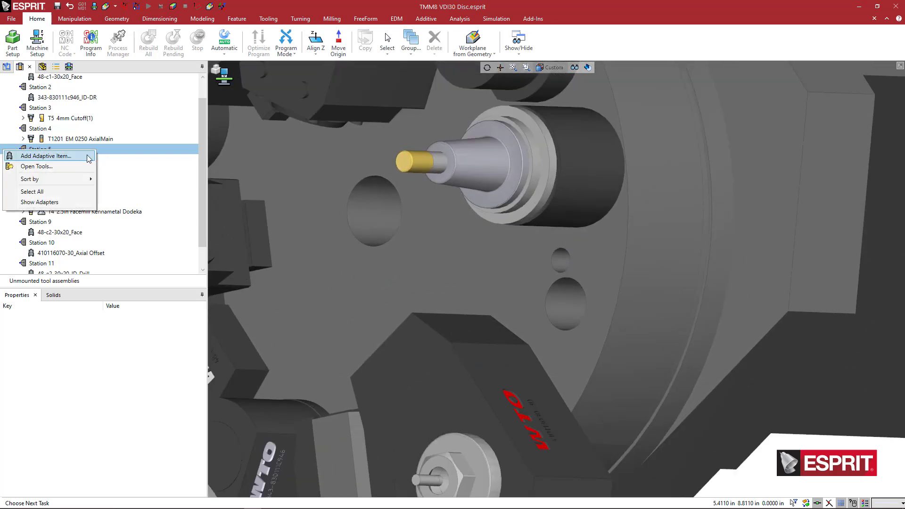
click(85, 158)
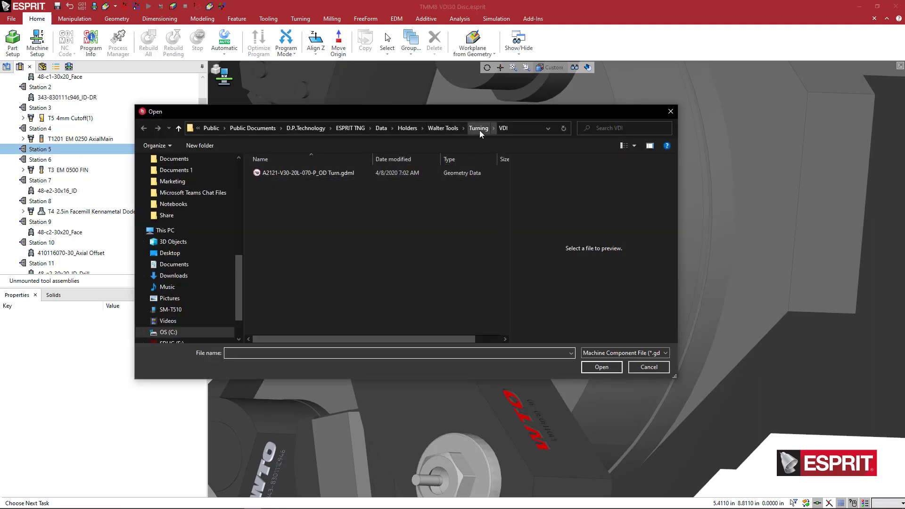
click(307, 173)
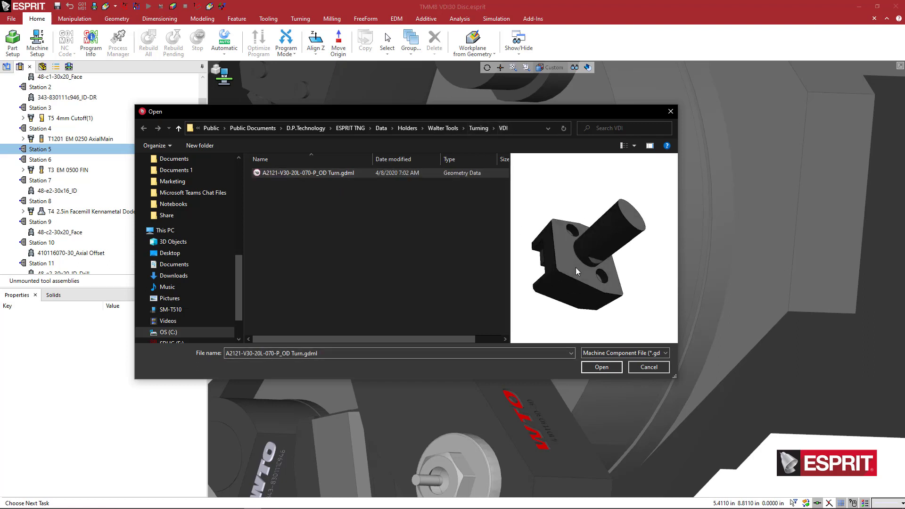
drag(609, 245, 586, 229)
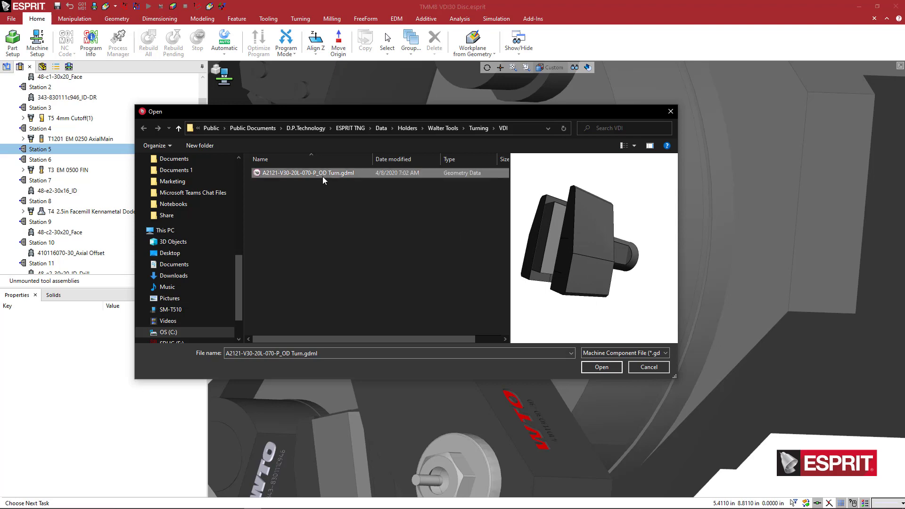
click(599, 367)
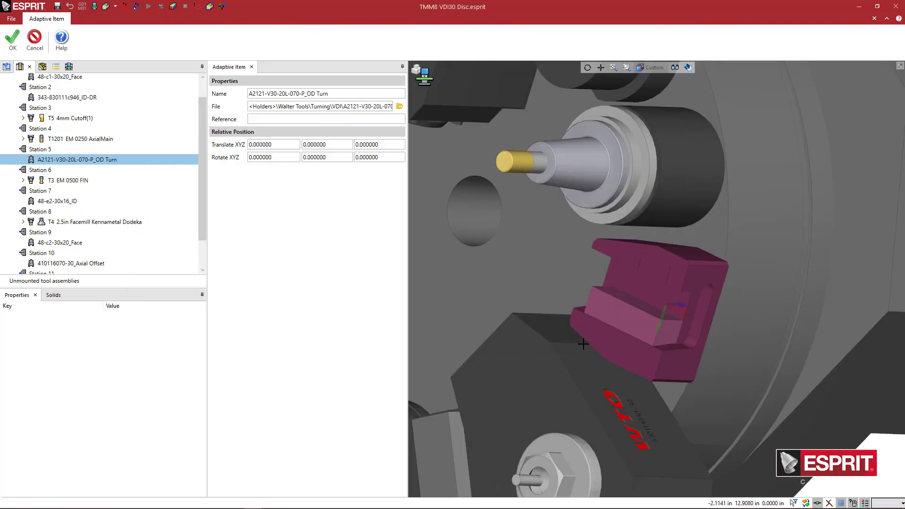
Step: Inspect the seating and axis orientation of the Station 5 holder from several angles, and leave its adaptive item settings
middle_drag(600, 316, 599, 315)
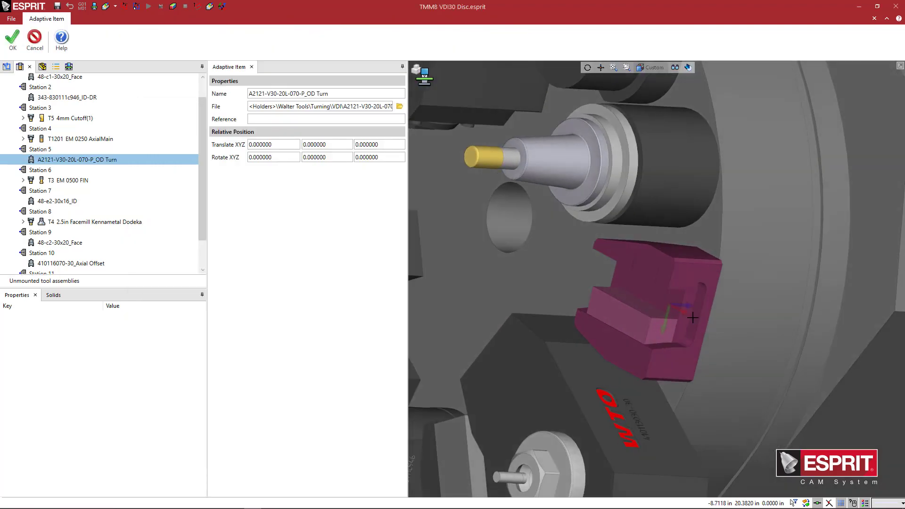
scroll(691, 317, up, 3)
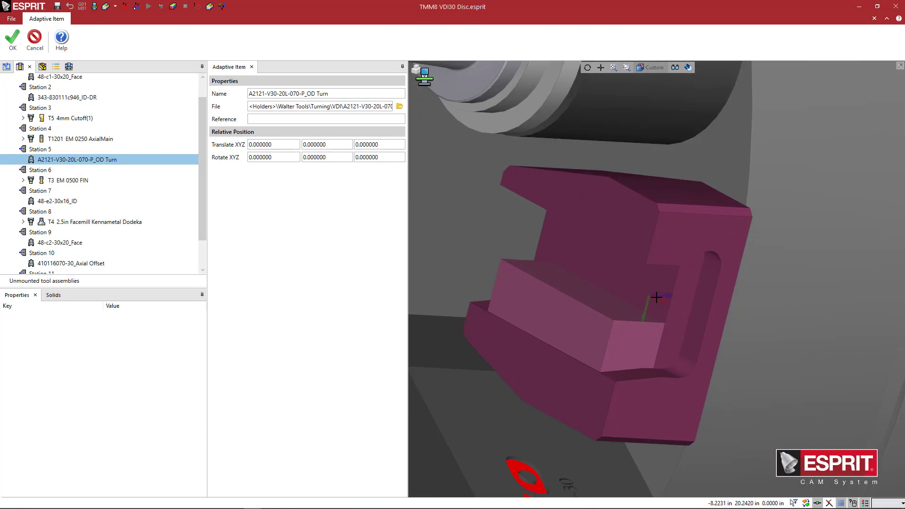
scroll(668, 311, down, 4)
middle_drag(669, 315, 694, 324)
scroll(694, 324, down, 5)
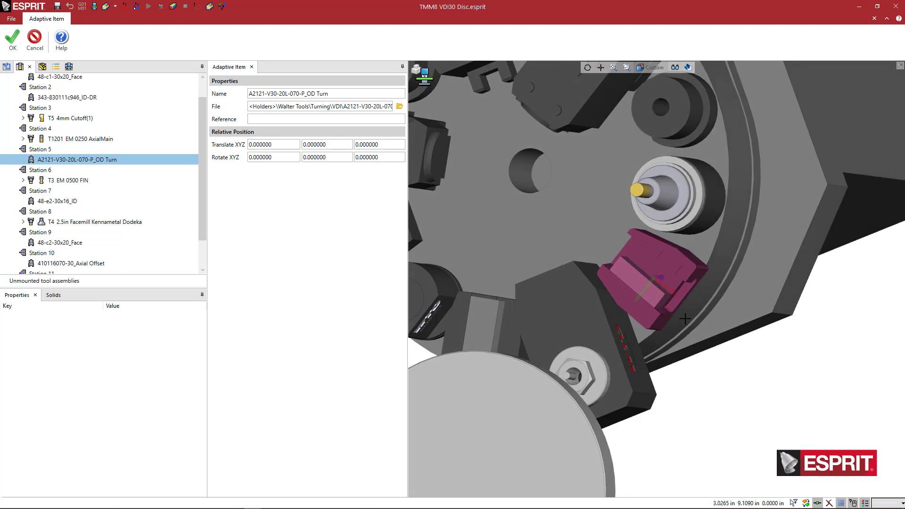
scroll(674, 330, up, 4)
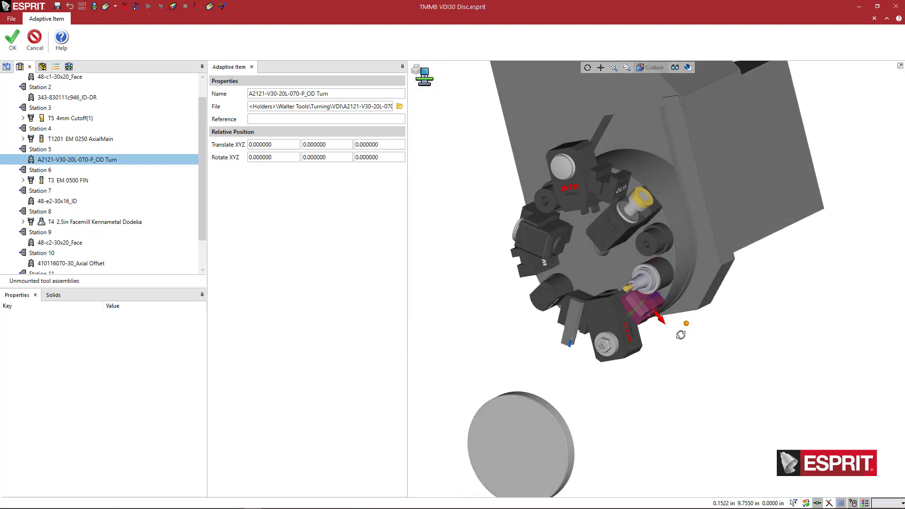
middle_drag(655, 317, 614, 299)
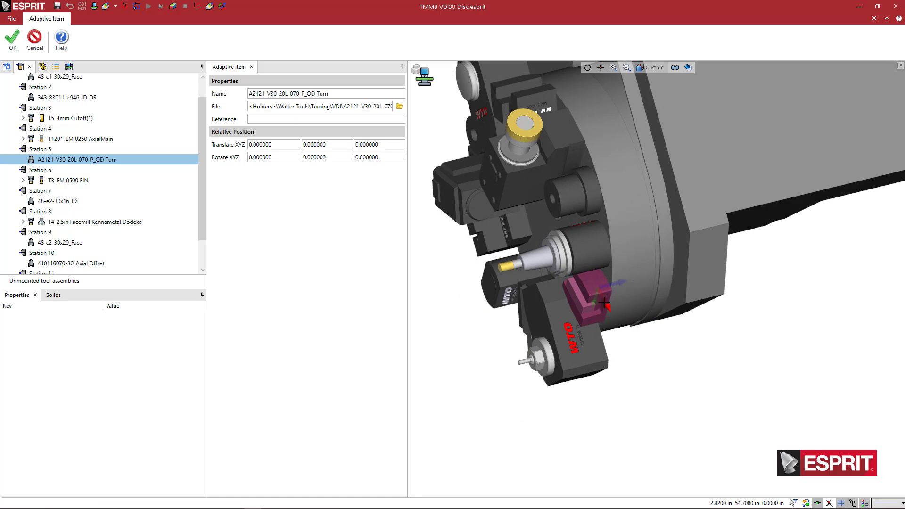
middle_drag(613, 315, 630, 363)
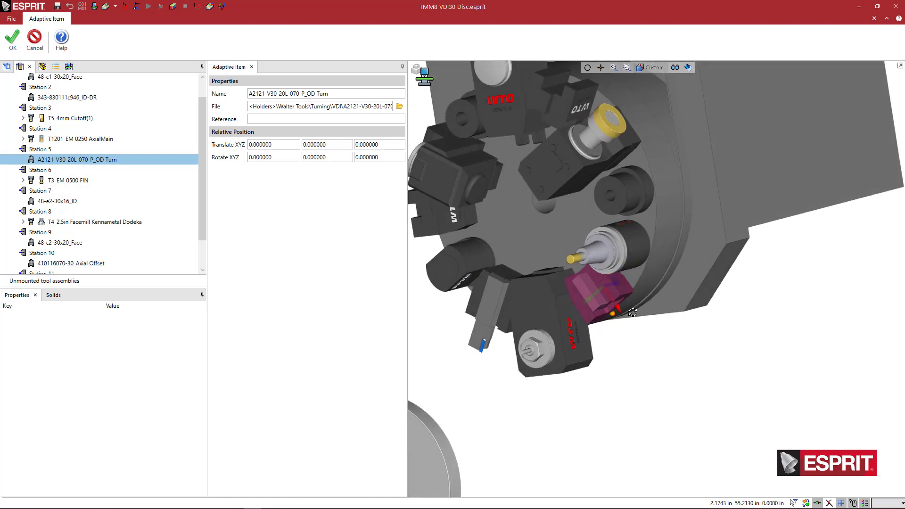
scroll(602, 291, up, 2)
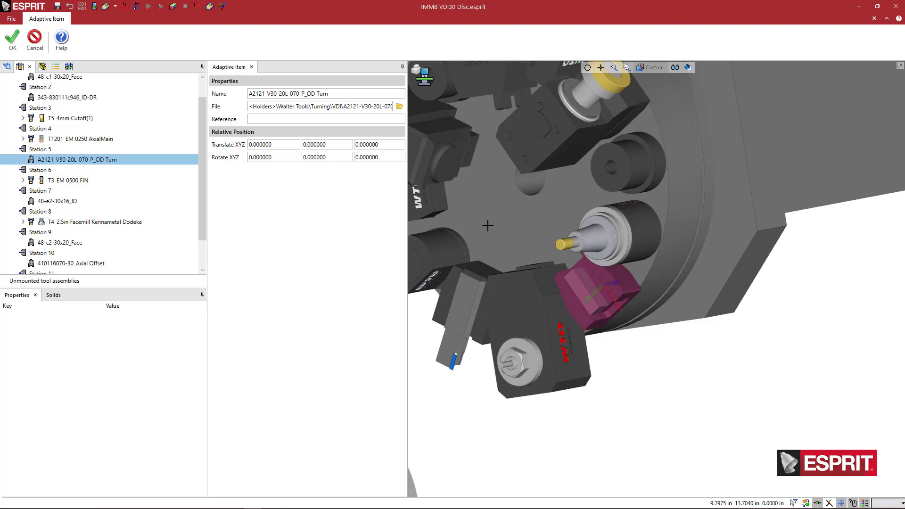
click(34, 38)
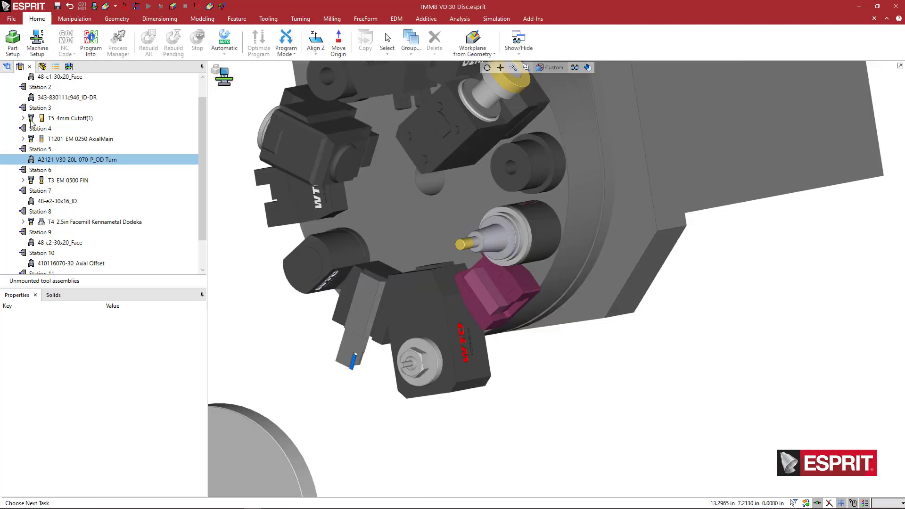
Step: Add a turning insert tool to the A2121-V30-20L-070-P_OD Turn holder in Station 5
right_click(69, 160)
mouse_move(115, 188)
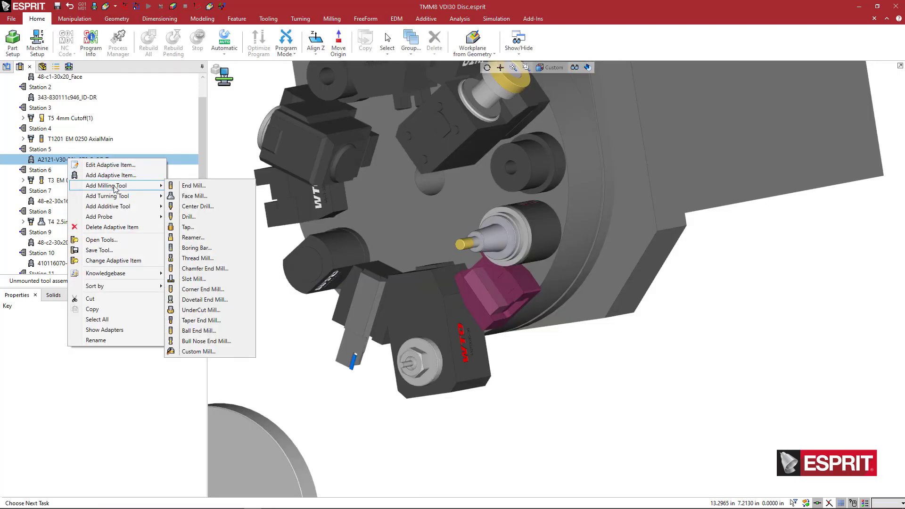
mouse_move(141, 196)
click(186, 197)
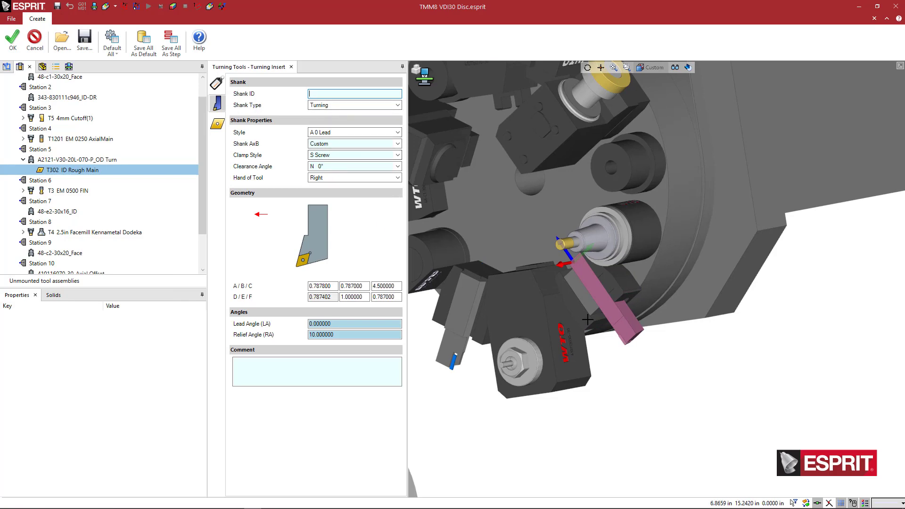
middle_drag(542, 301, 578, 318)
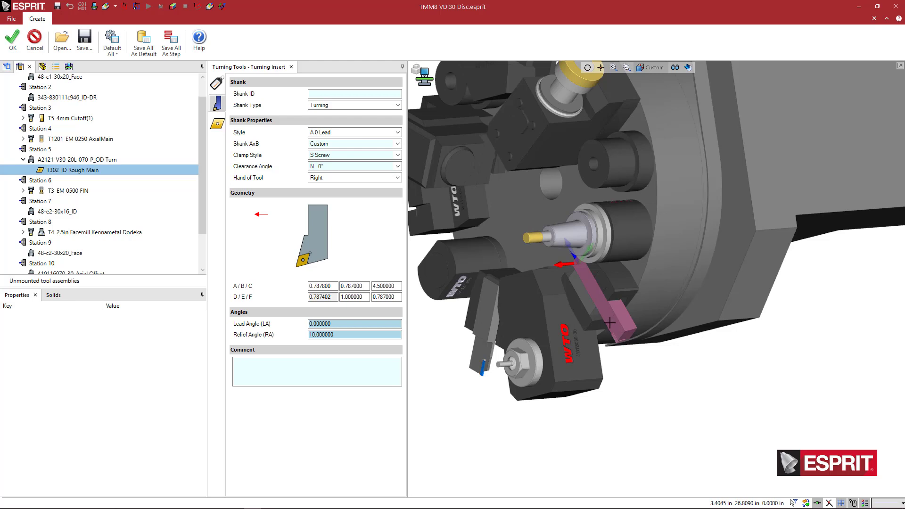
mouse_move(607, 318)
middle_down()
mouse_move(604, 302)
mouse_move(612, 301)
middle_up()
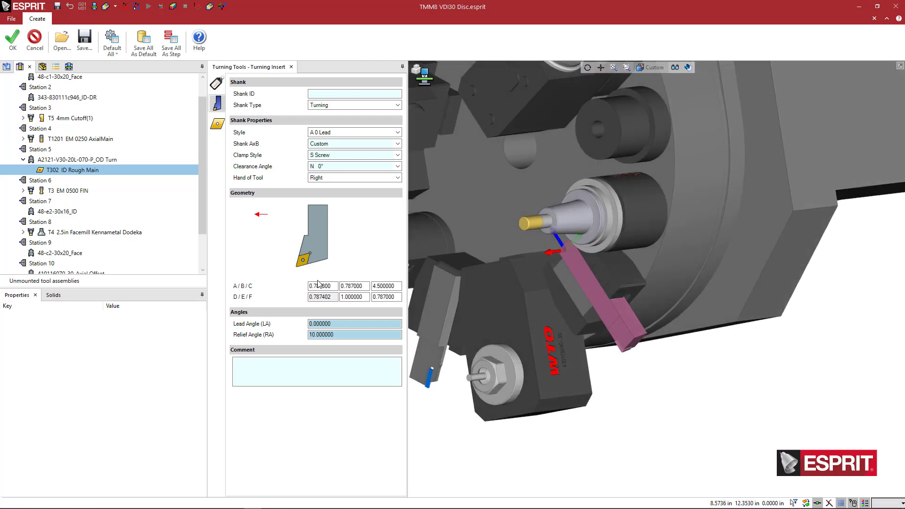
Step: Review the turning tool's general settings and its shank's A, B and F dimensions
click(315, 286)
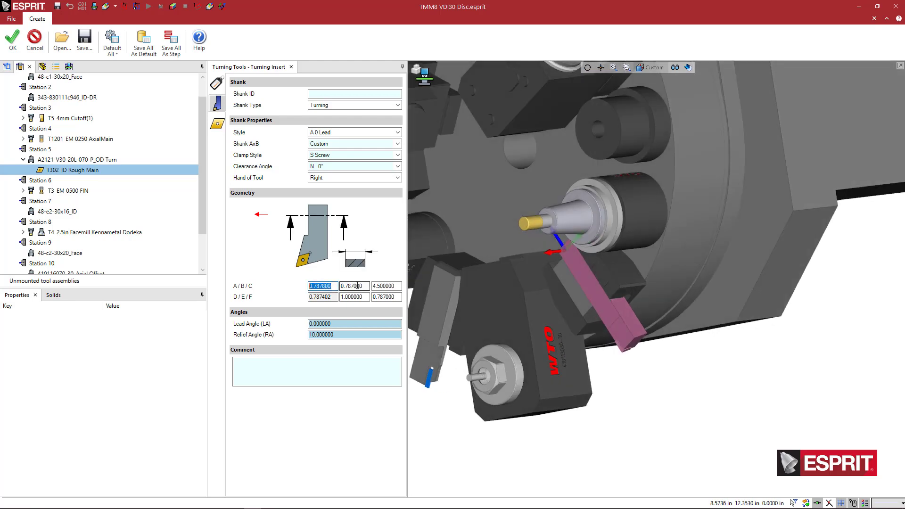
click(217, 83)
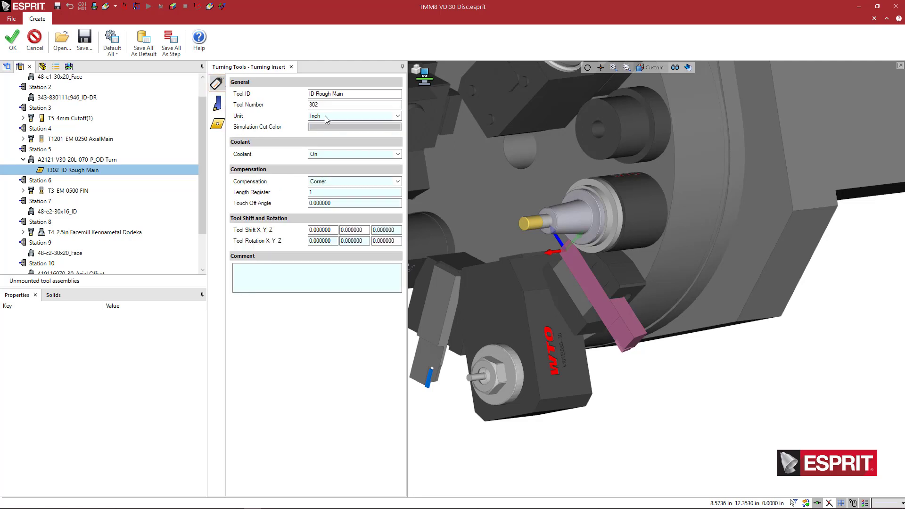
click(216, 102)
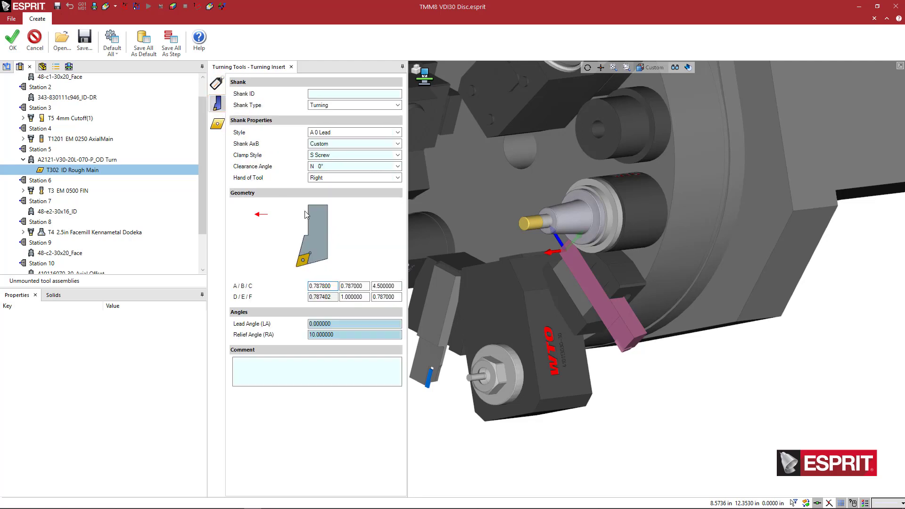
click(329, 285)
click(354, 286)
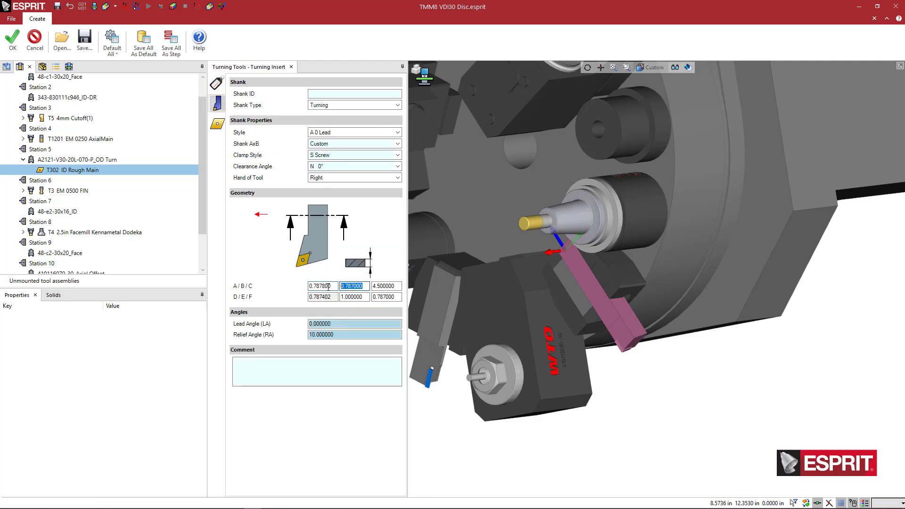
click(385, 297)
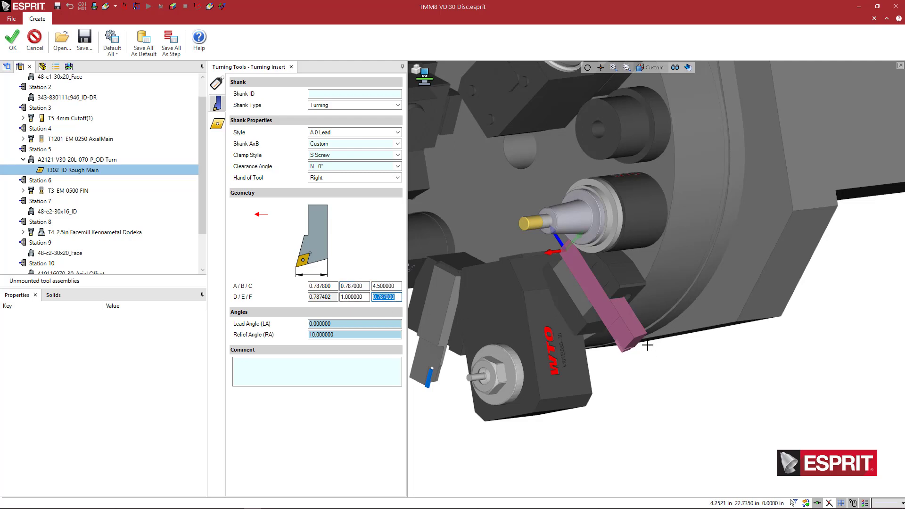
Step: Set the F dimension of the ID Rough Main turning tool's shank to 1.000000
middle_drag(647, 346, 634, 349)
scroll(629, 348, up, 5)
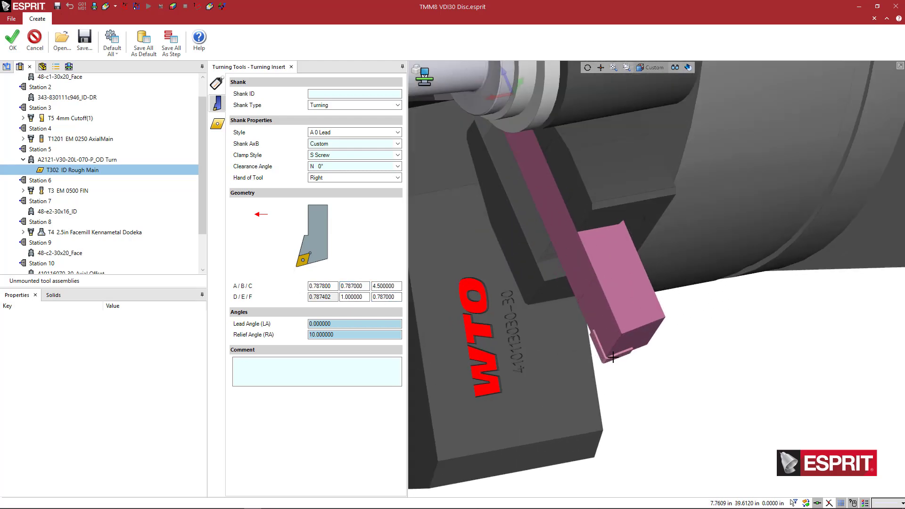
middle_drag(618, 359, 636, 344)
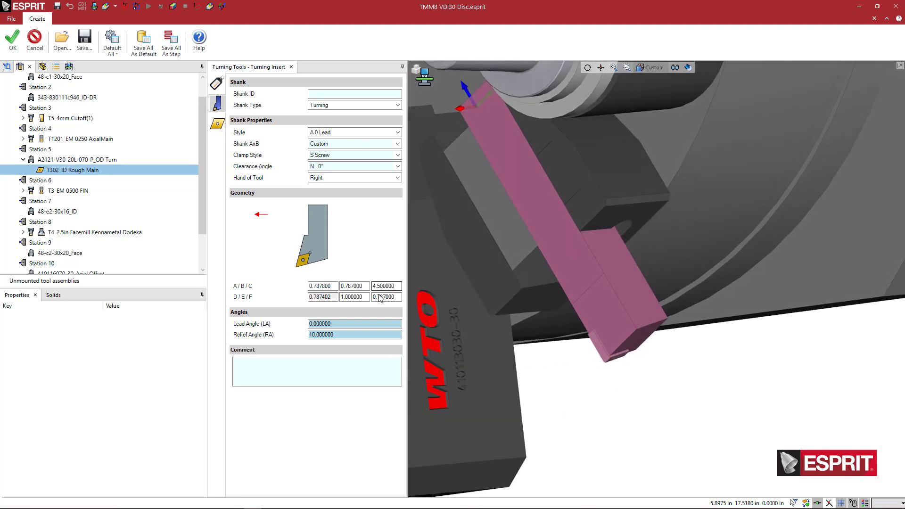
double_click(387, 297)
text(1)
key(Tab)
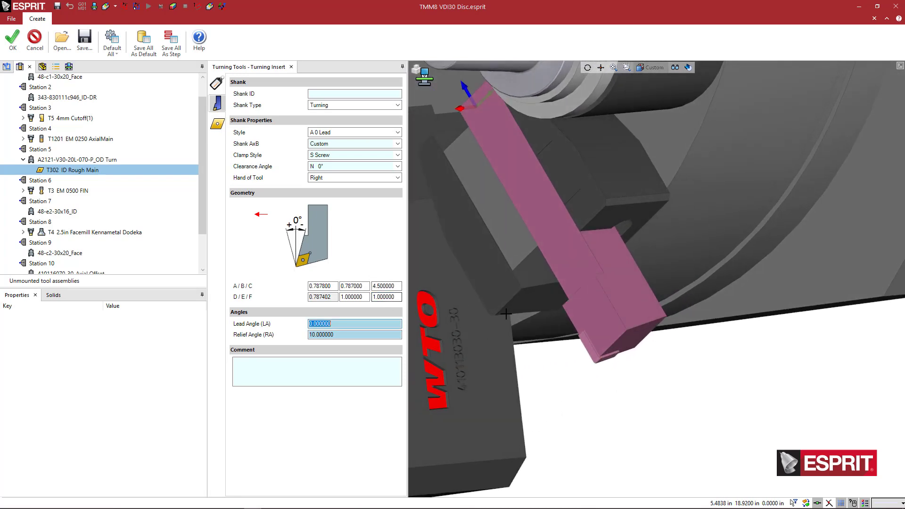
Step: Examine the turning tool's seating, axis orientation and insert end in the Station 5 holder from several angles
middle_drag(534, 318, 545, 337)
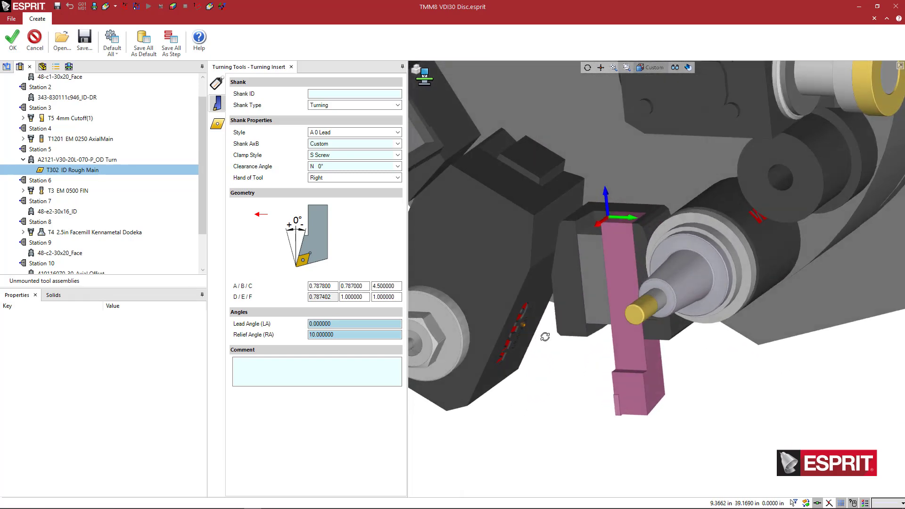
mouse_move(611, 230)
middle_down()
mouse_move(611, 216)
mouse_move(618, 227)
middle_up()
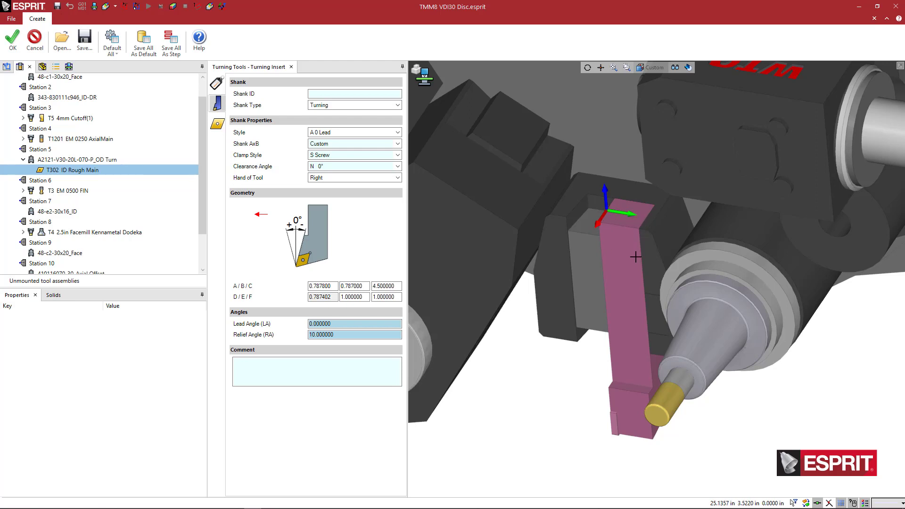
middle_drag(624, 285, 621, 271)
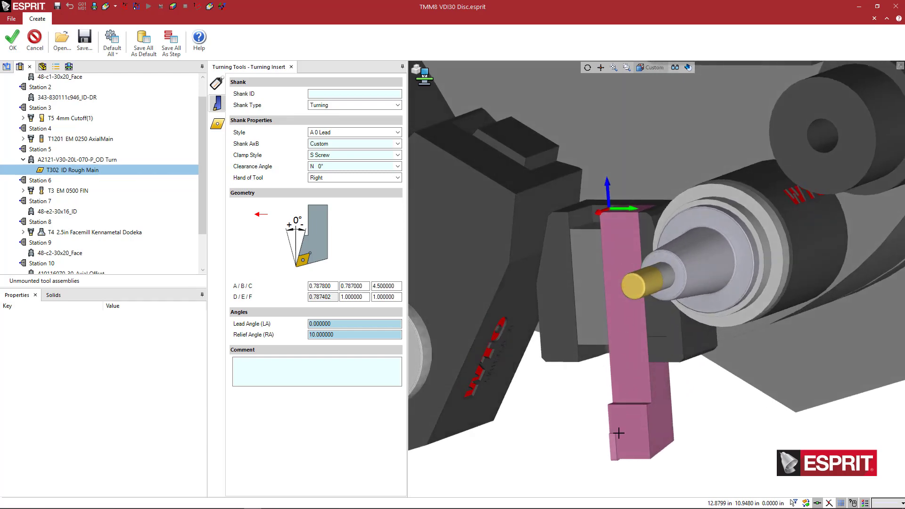
middle_drag(615, 432, 522, 349)
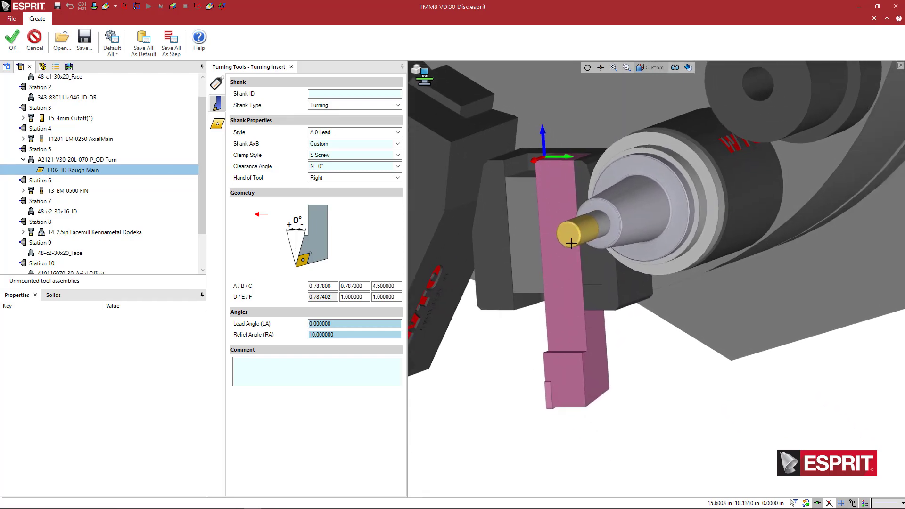
middle_drag(579, 401, 539, 408)
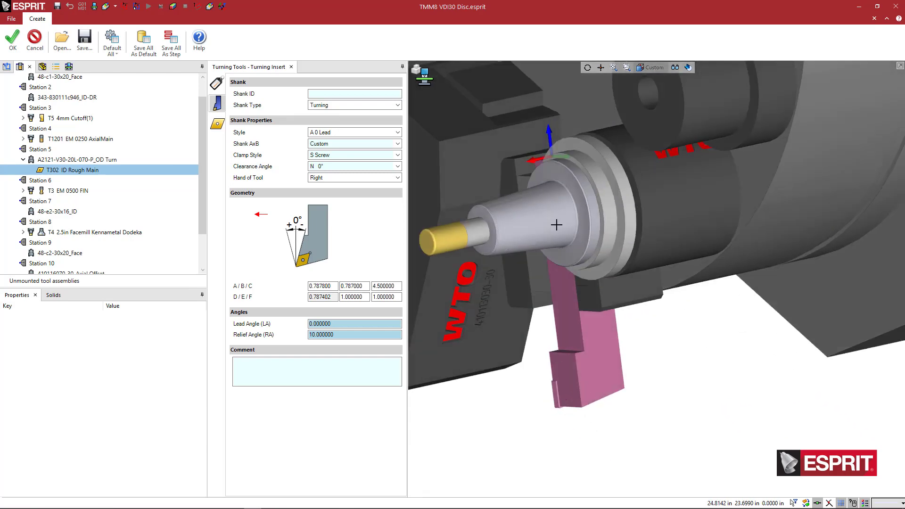
scroll(553, 182, up, 3)
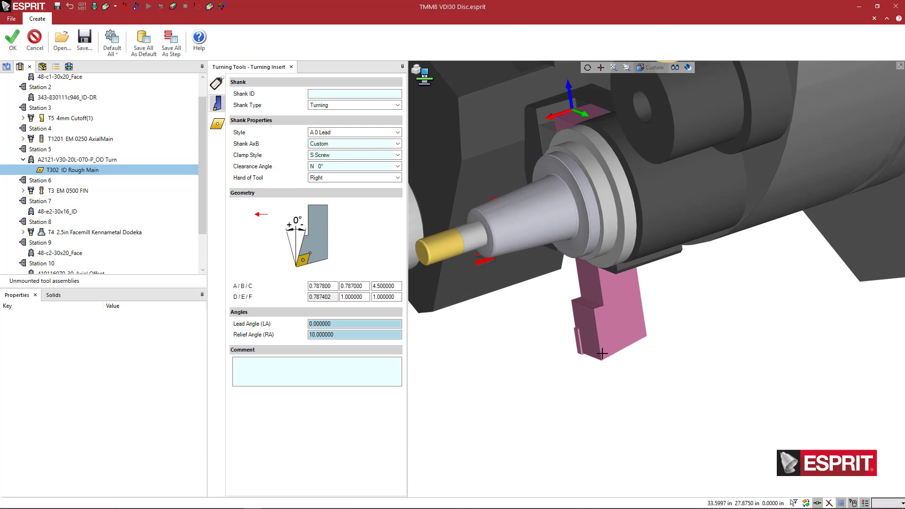
middle_drag(599, 341, 586, 374)
scroll(602, 370, up, 5)
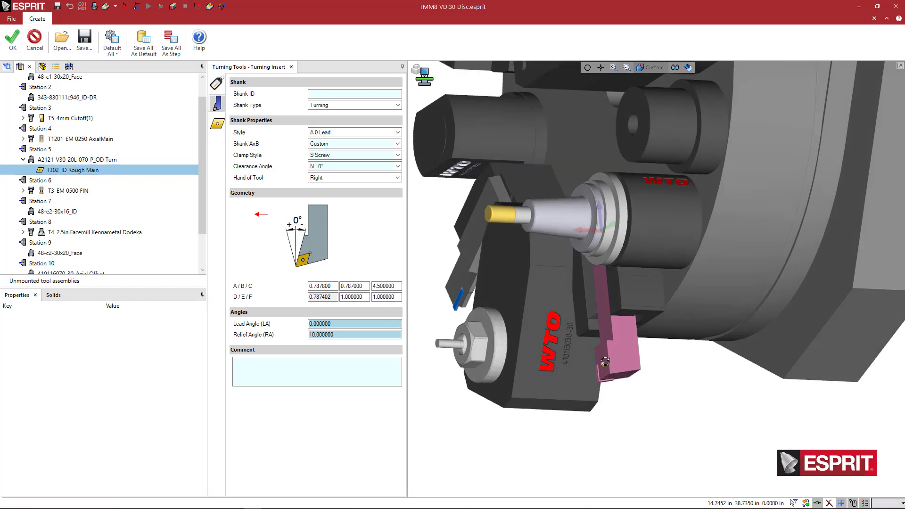